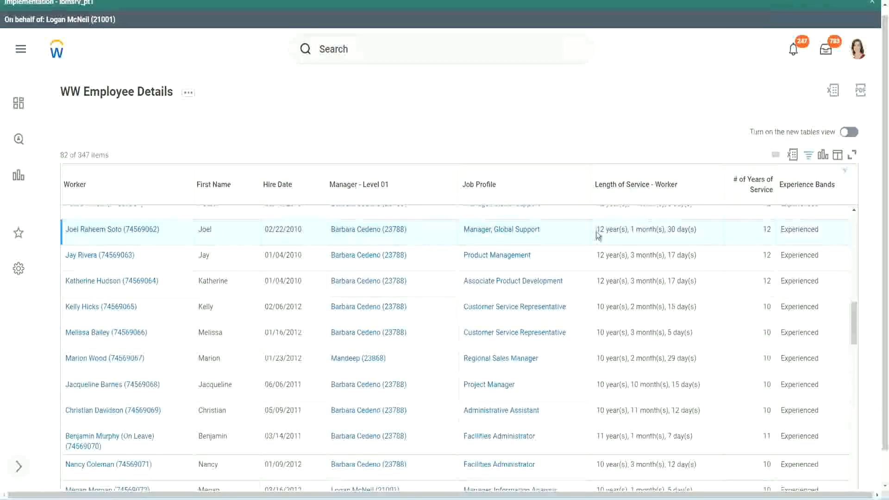
Step: Compare the Length of Service - Worker values with the # of Years of Service values across several employee rows of the report
left_click_drag(595, 230, 600, 230)
left_click(627, 228)
left_click_drag(597, 229, 681, 229)
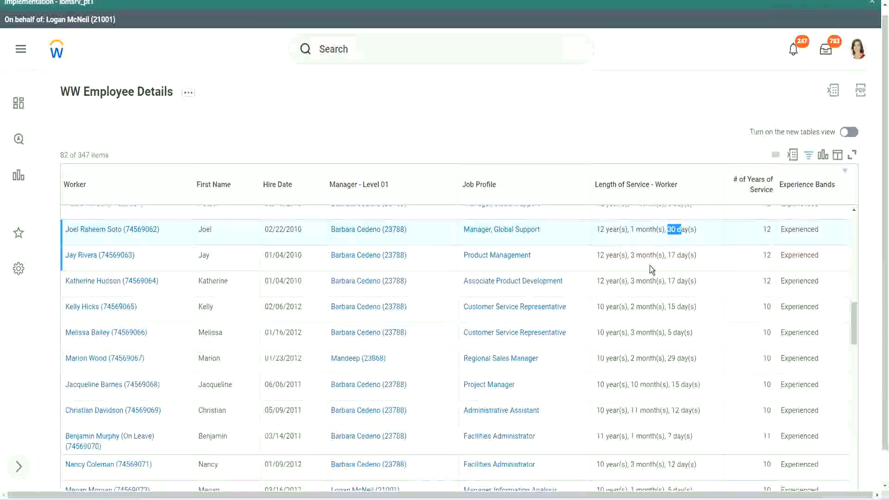
double_click(771, 229)
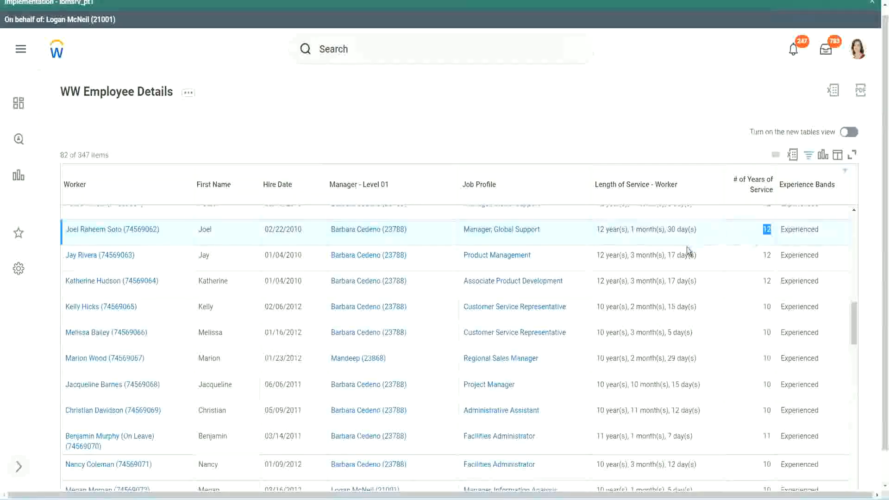
left_click(614, 411)
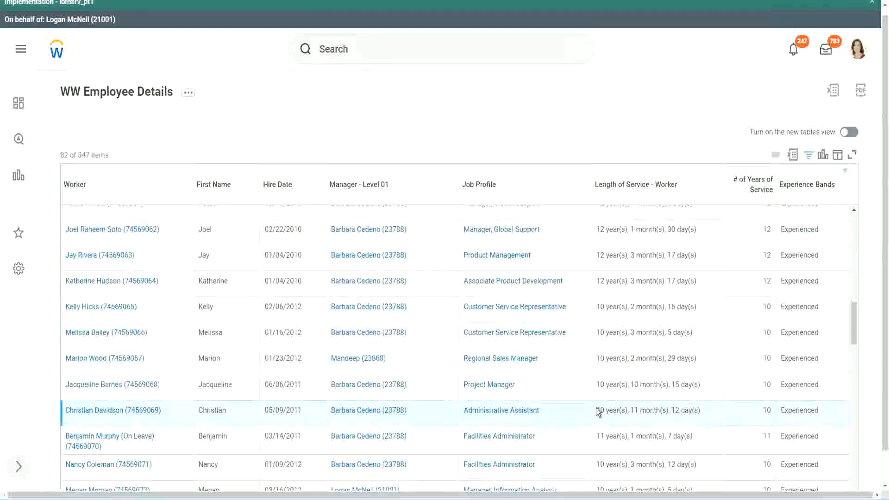
double_click(632, 410)
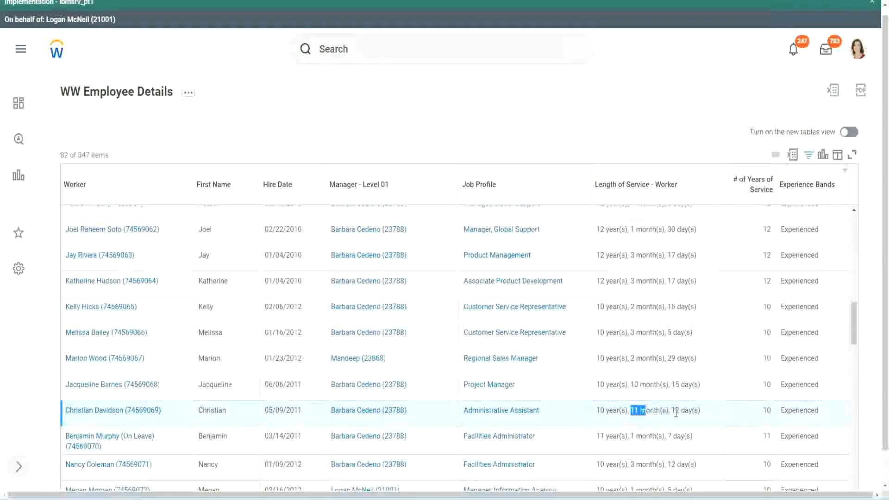
left_click_drag(676, 411, 680, 410)
left_click(690, 410)
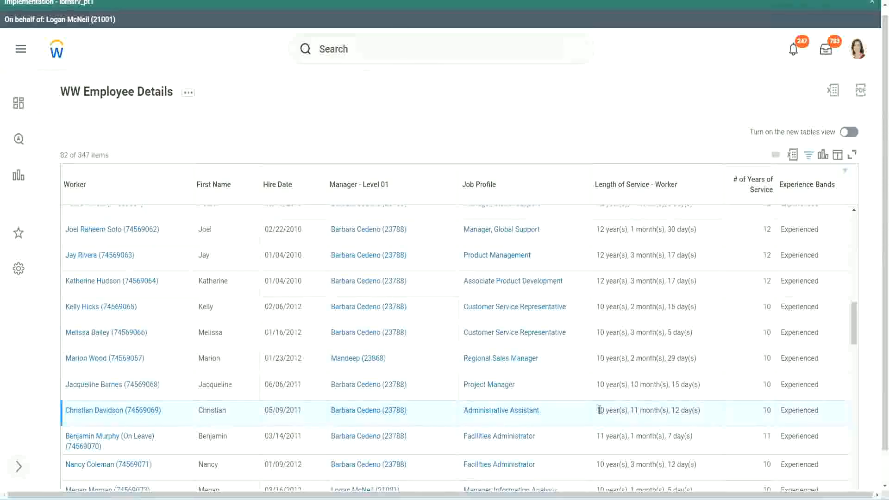
double_click(767, 410)
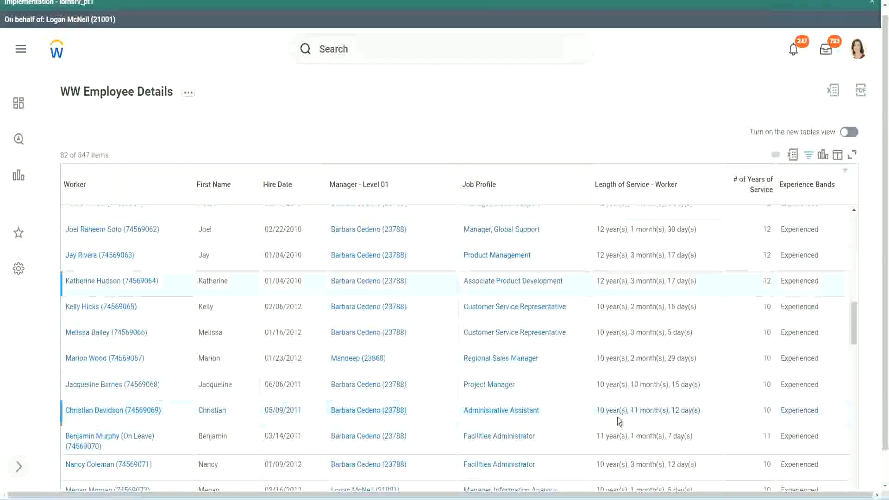
double_click(601, 410)
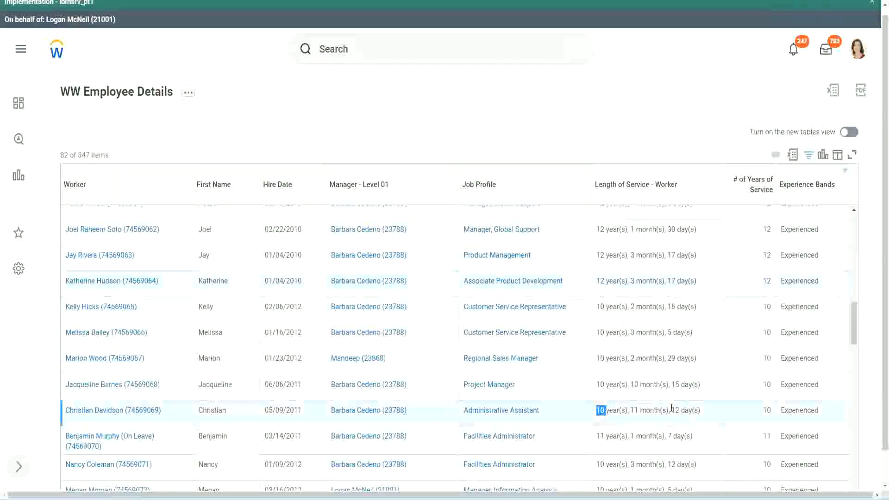
left_click(671, 408)
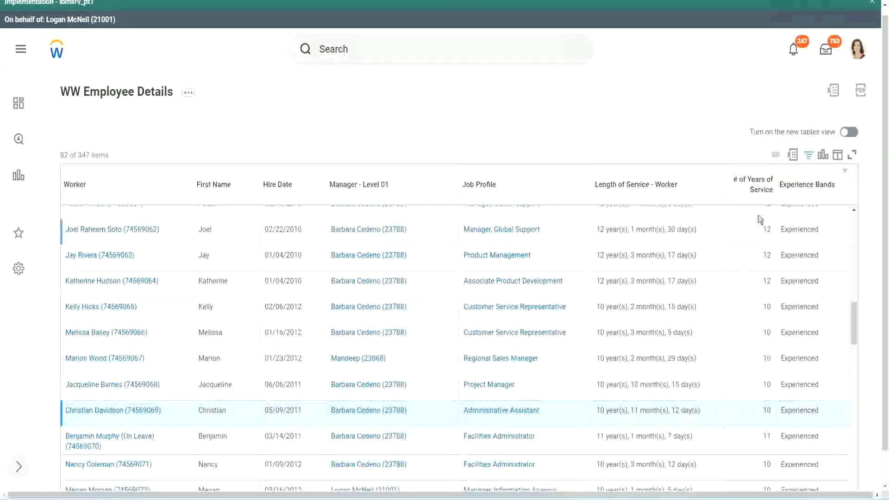
double_click(770, 230)
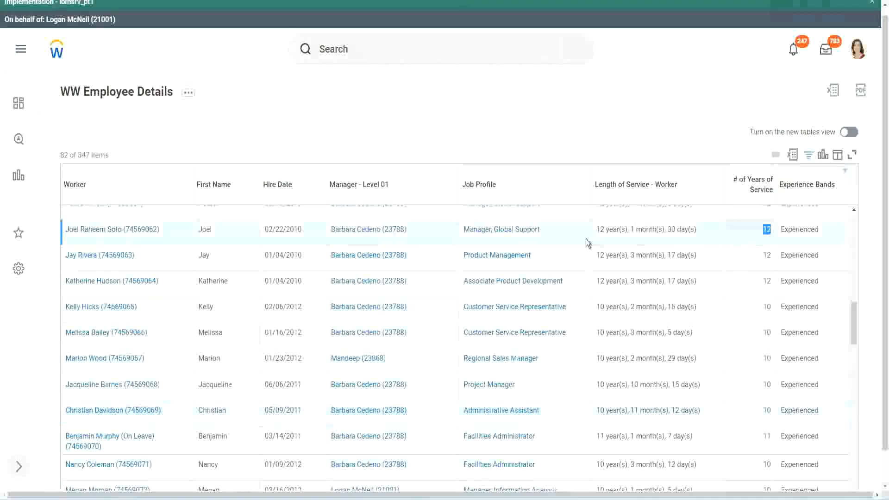
left_click_drag(596, 230, 710, 229)
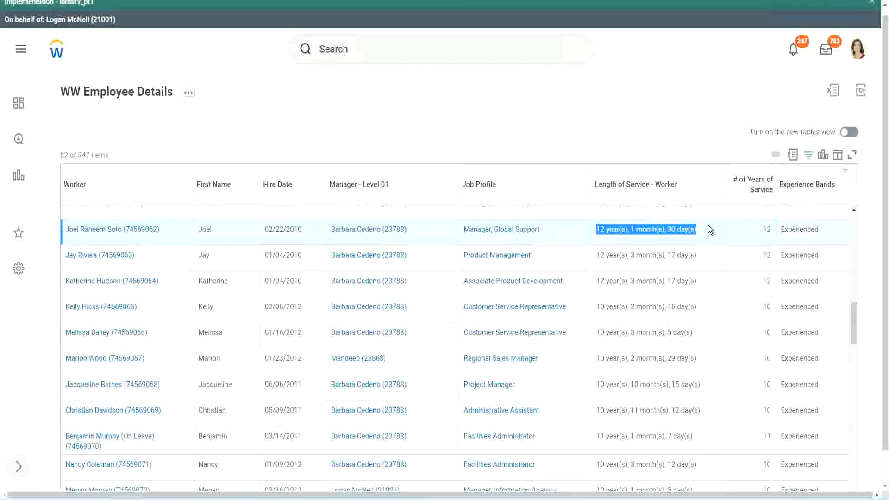
left_click(690, 410)
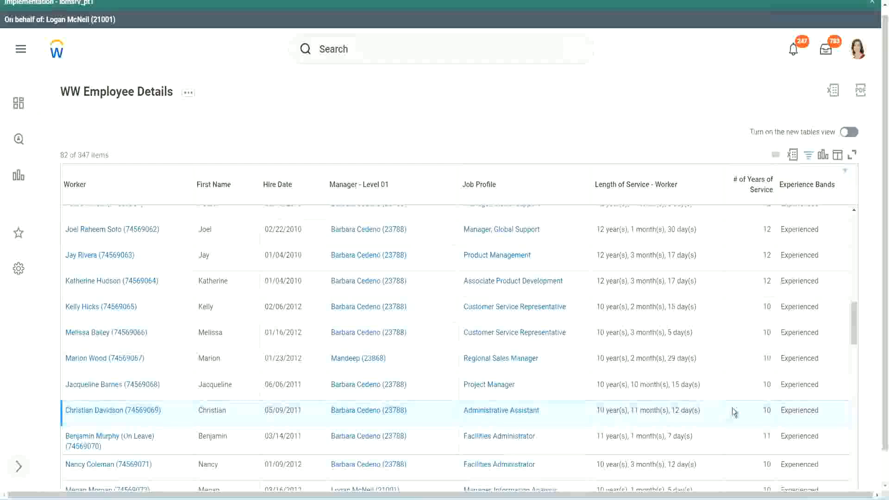
double_click(768, 410)
left_click(735, 413)
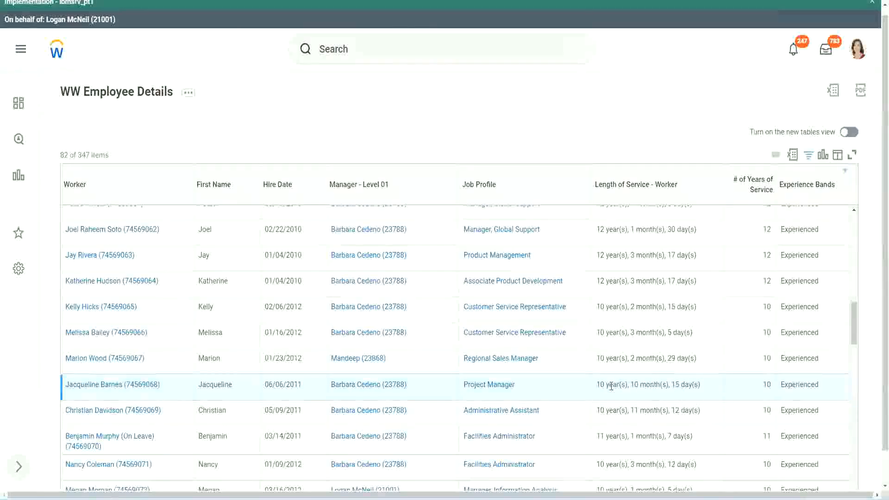
double_click(635, 384)
left_click(664, 385)
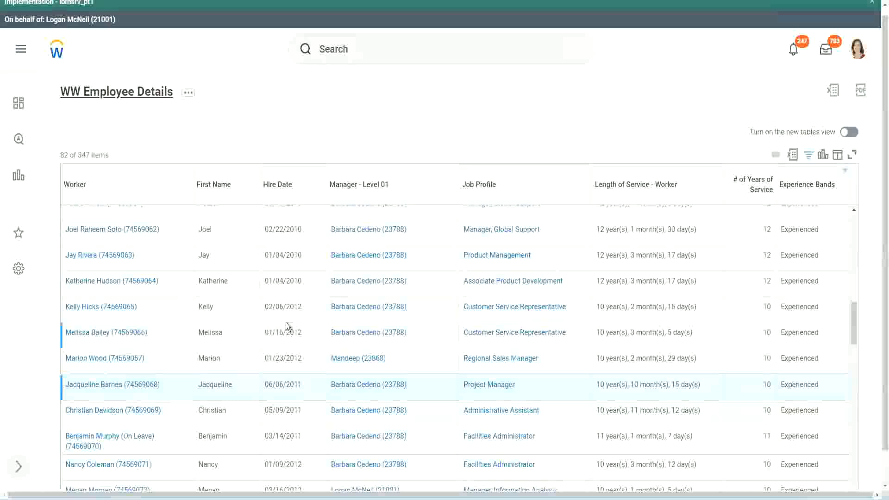
Step: Open the calculated field behind the Experience Bands column in a new tab and examine its conditions and return values
scroll(287, 323, "down", 4)
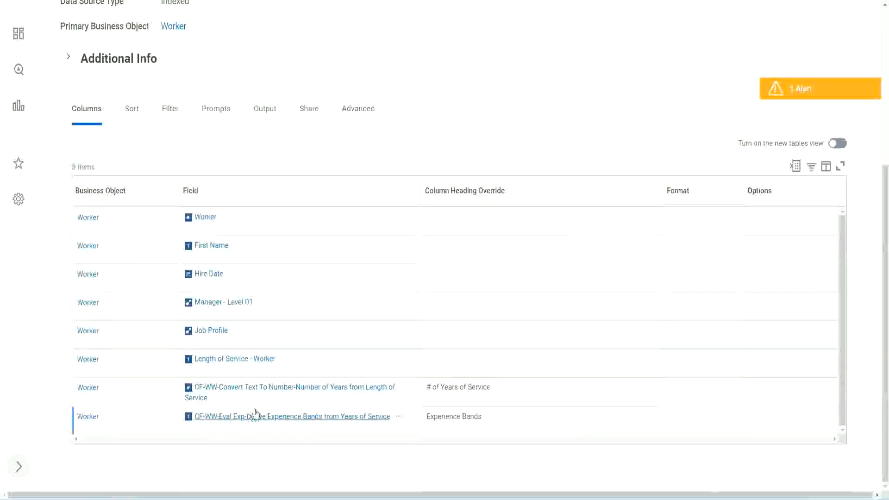
right_click(241, 421)
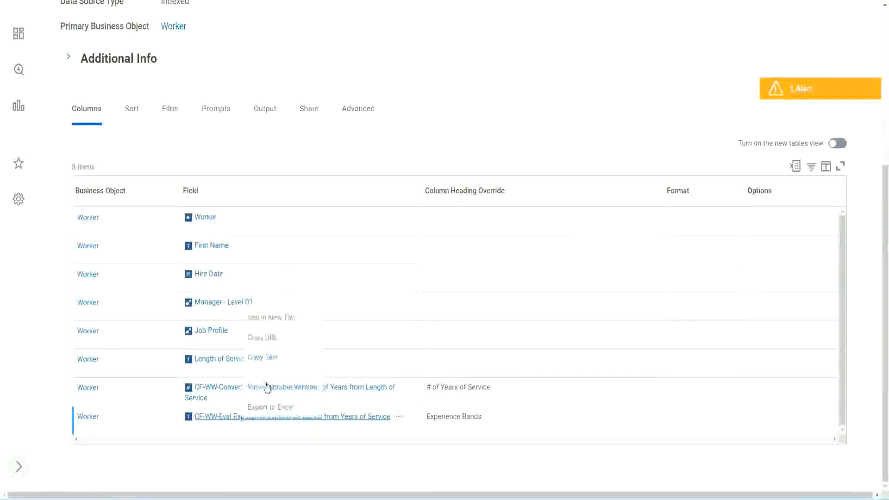
left_click(281, 319)
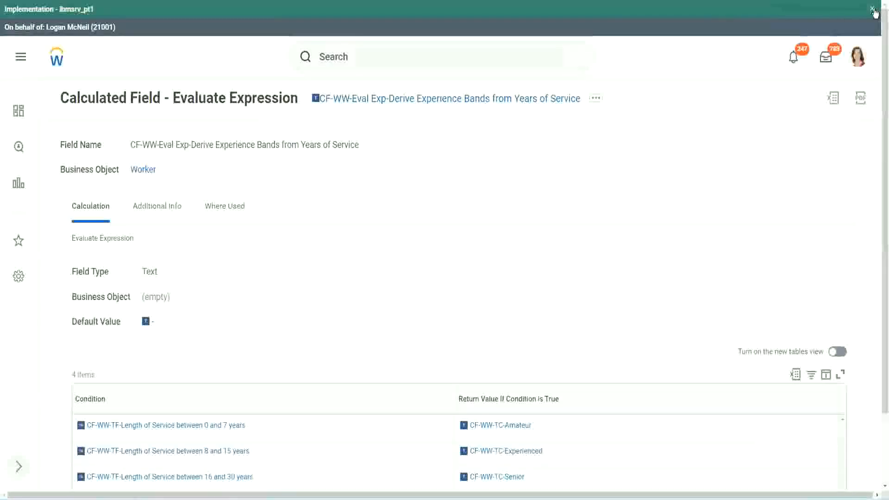
left_click(874, 11)
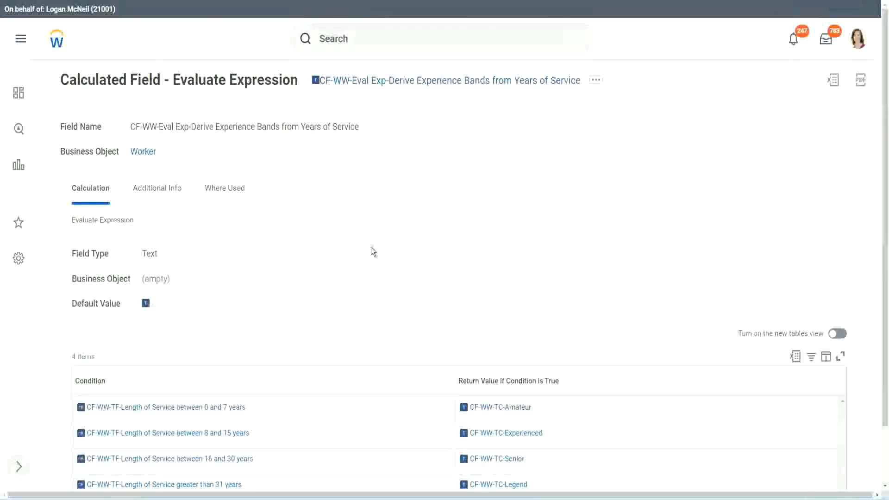
scroll(366, 257, "down", 1)
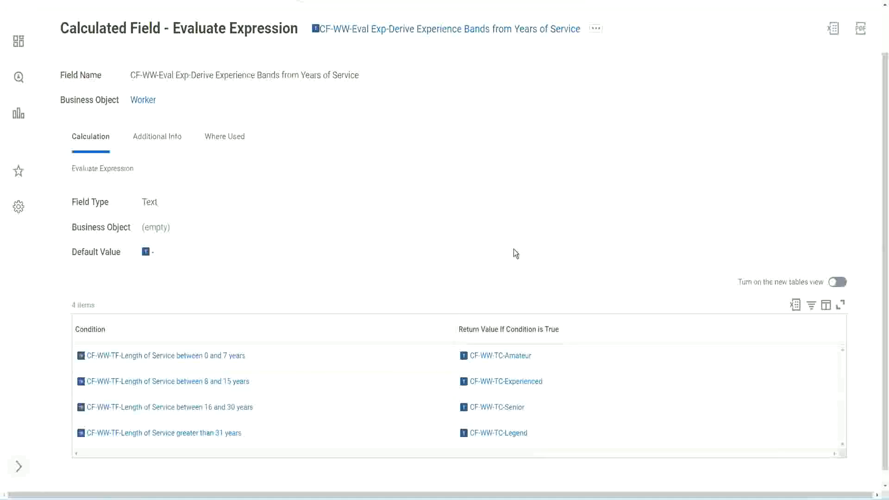
left_click(403, 328)
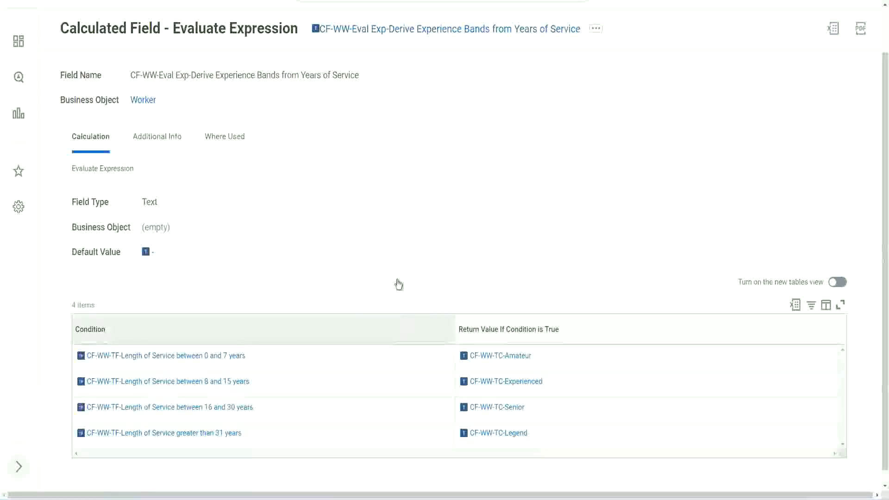
left_click(398, 217)
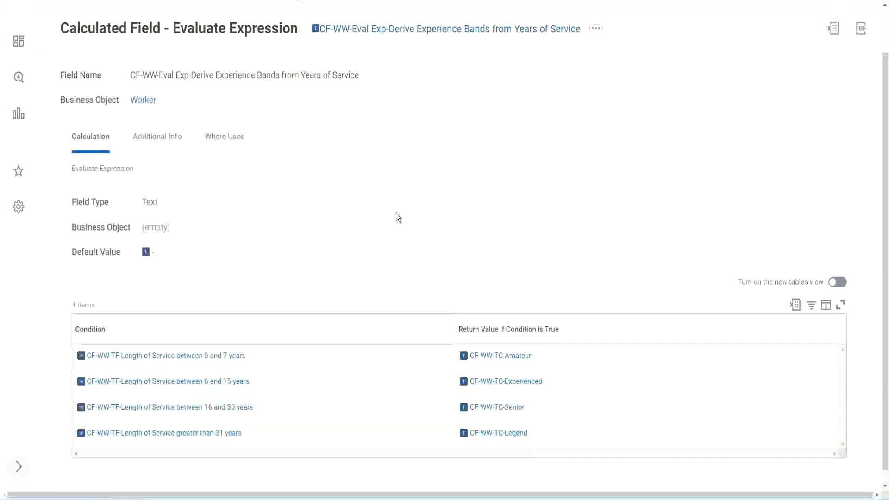
Step: Copy the full name of the Evaluate Expression calculated field for deriving experience bands
right_click(392, 33)
left_click(414, 85)
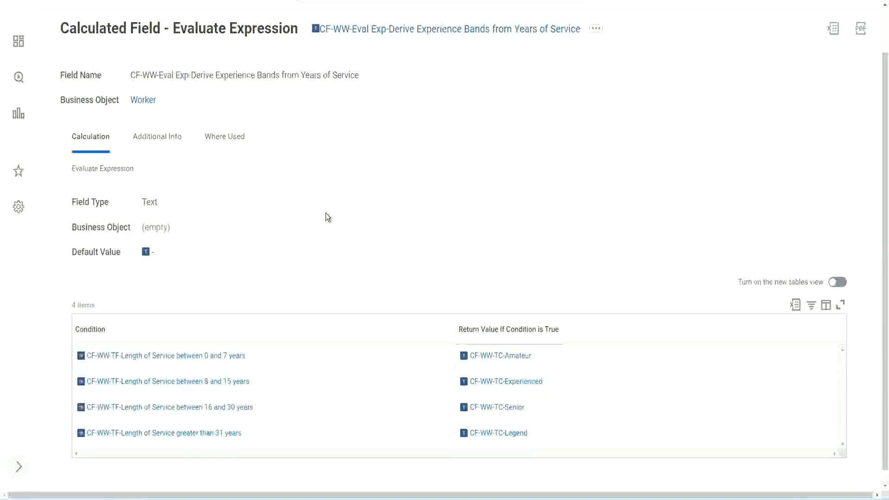
scroll(345, 183, "up", 2)
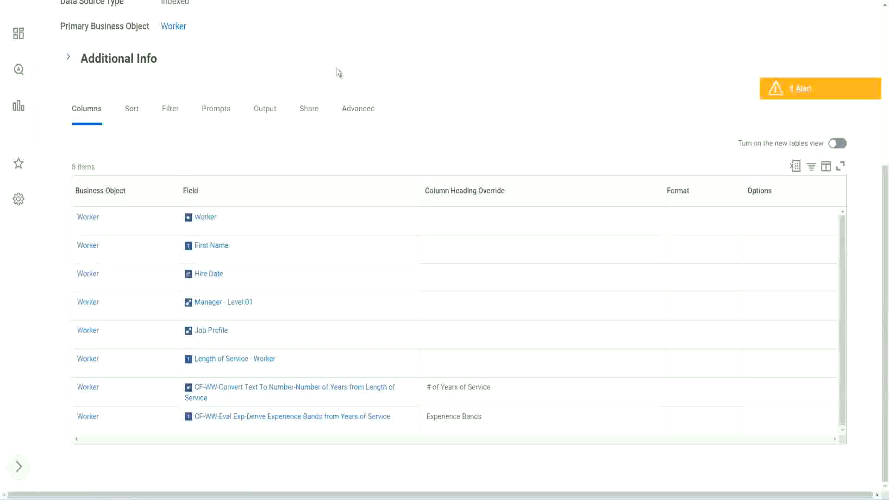
Step: Search for "create cal field" and open the Create Calculated Field task
scroll(338, 70, "up", 5)
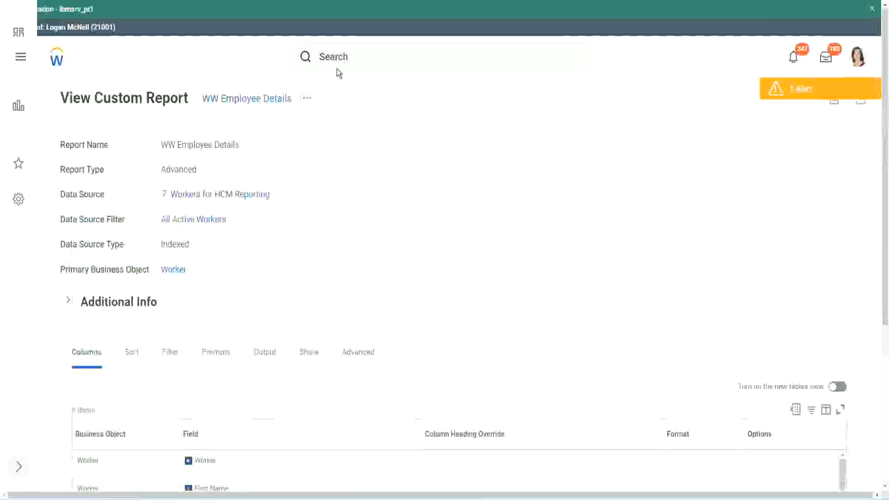
left_click(361, 55)
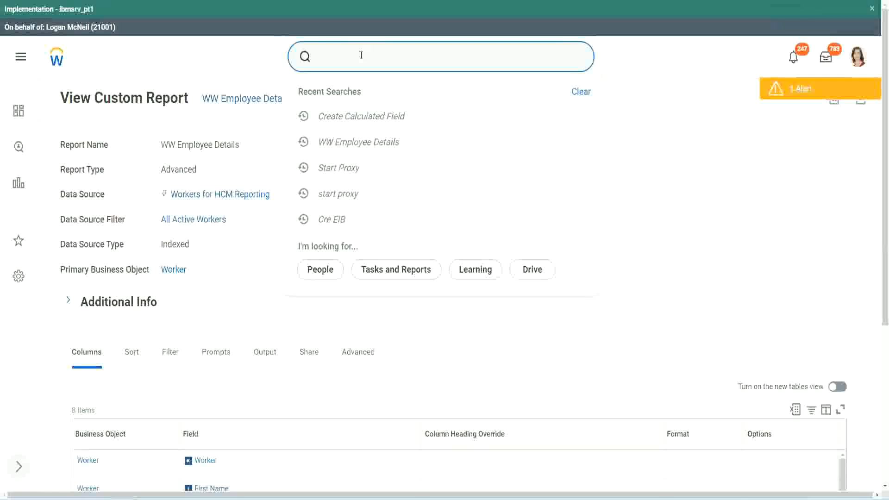
type("create cal")
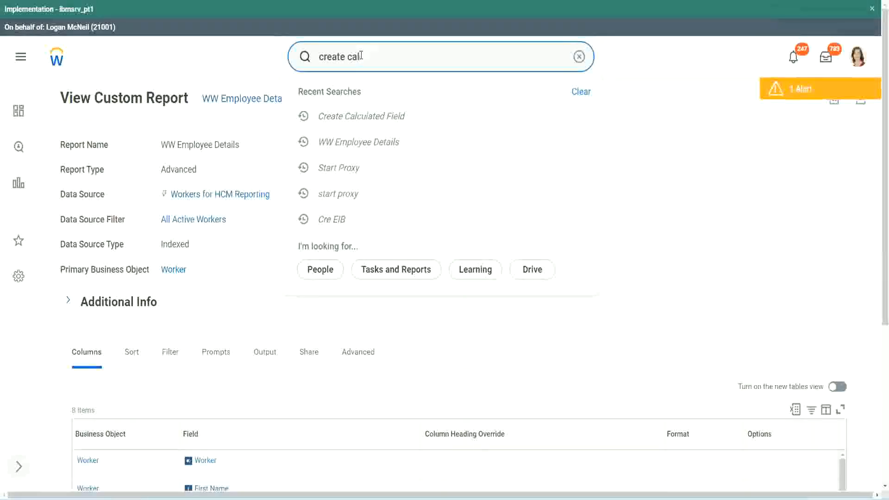
type(" field")
left_click(374, 96)
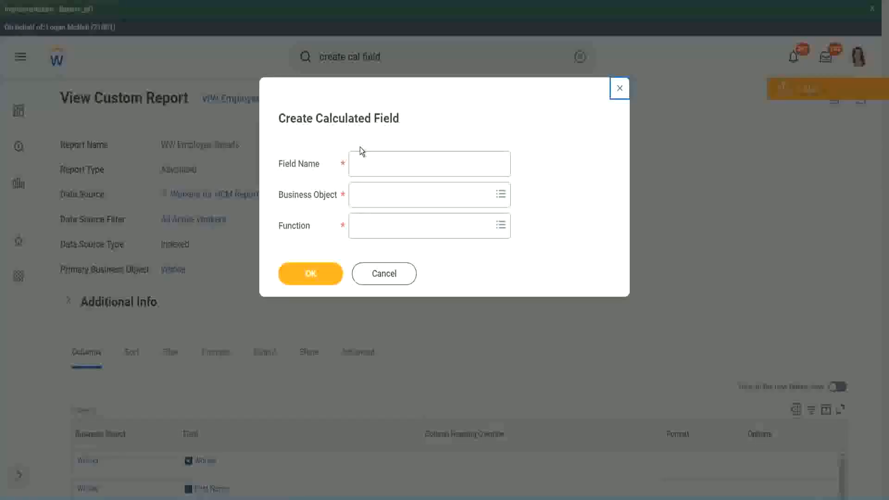
Step: Paste the copied name "CF-WW-Eval Exp-Derive Experience Bands from Years of Service" as the new calculated field's name
left_click(376, 165)
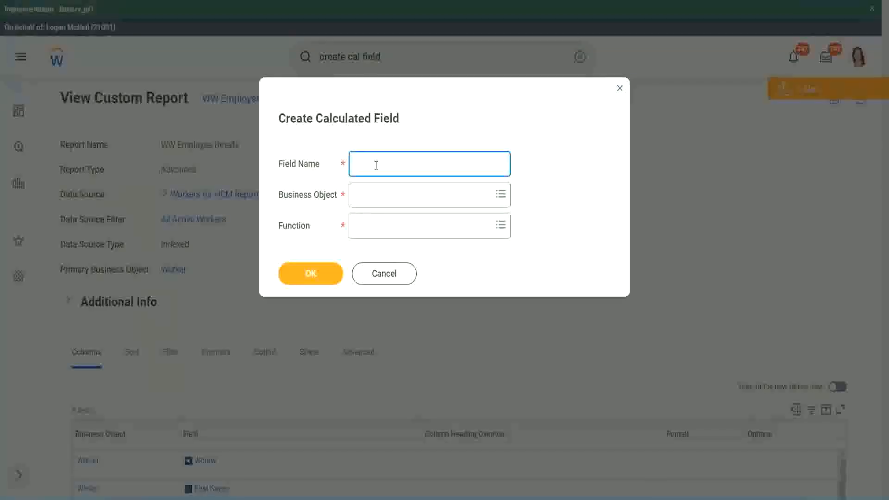
key("ctrl+v")
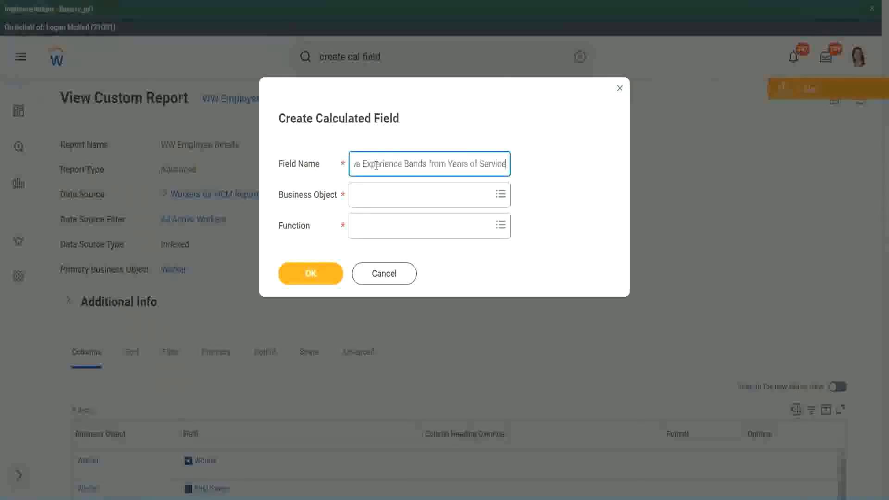
left_click_drag(376, 165, 325, 152)
left_click(401, 163)
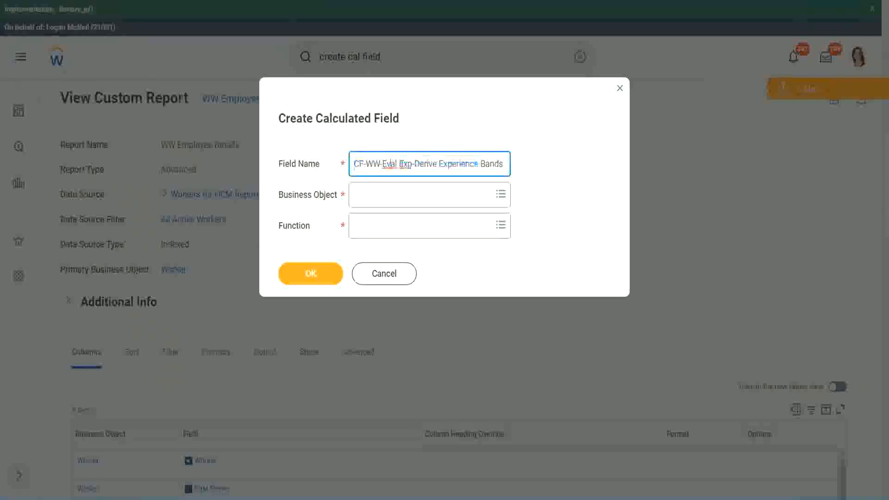
Step: Insert "Bands" after "Eval Exp" in the new calculated field's name
left_click_drag(401, 163, 414, 165)
key("Right")
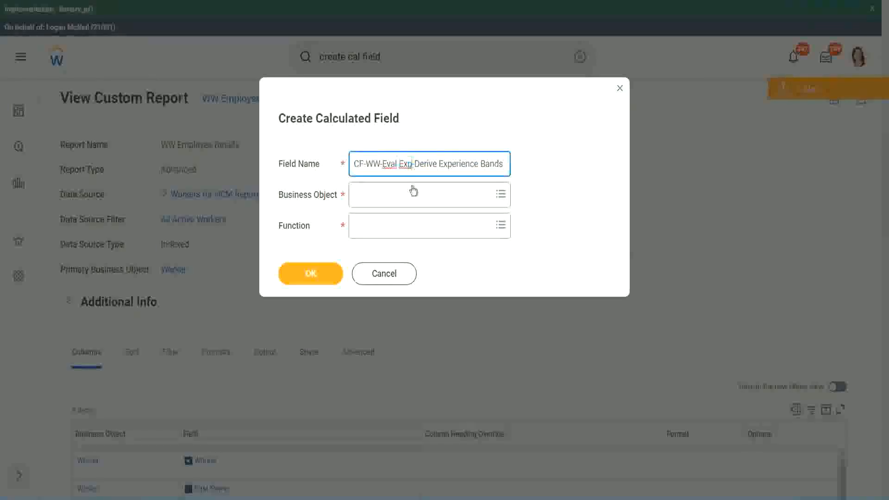
type("bands")
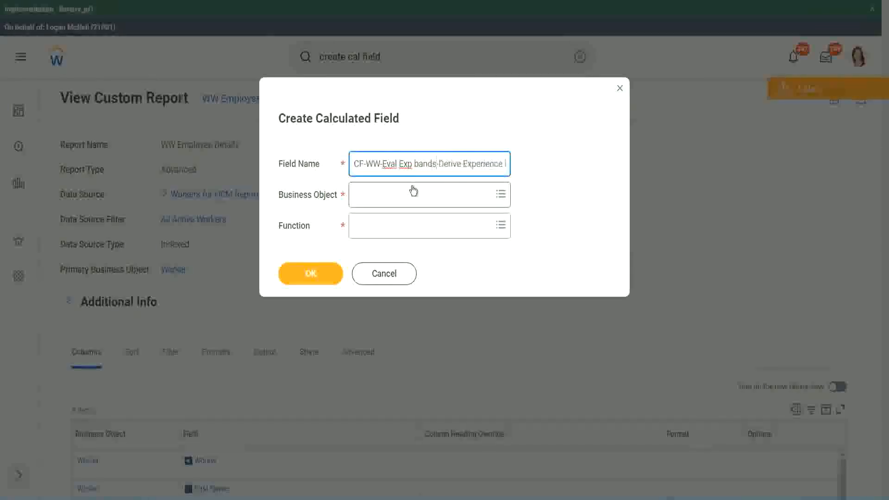
key("Left")
key("Left")
key("Left")
key("Left")
key("shift+Left")
type("B")
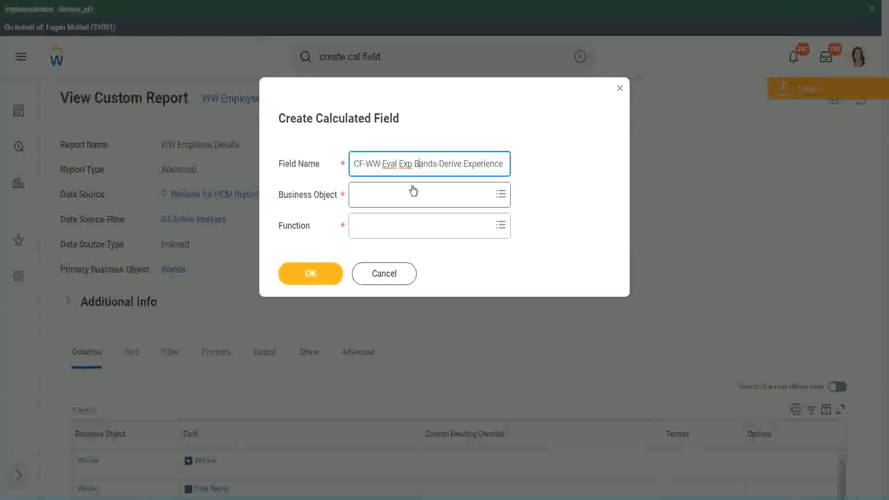
Step: Replace "Derive" with "Determine" in the field name, keeping "Experience Bands from Years of Service" as its ending
key("Right")
key("Right")
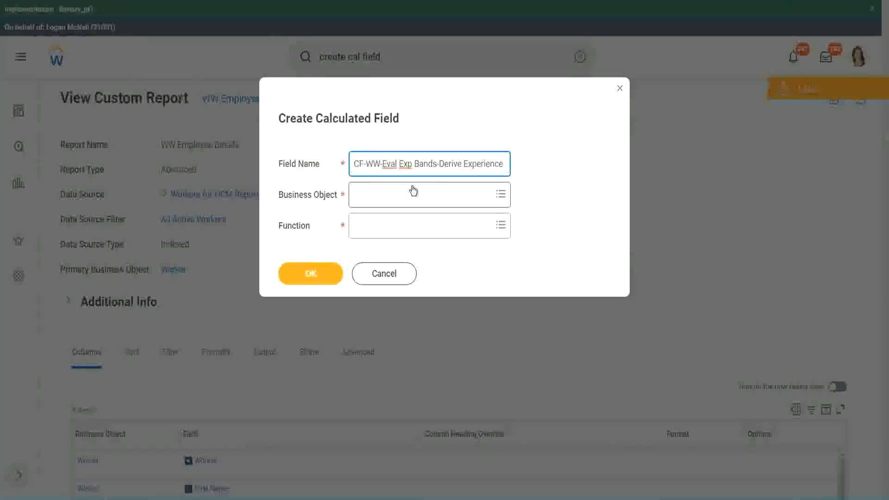
type("Band")
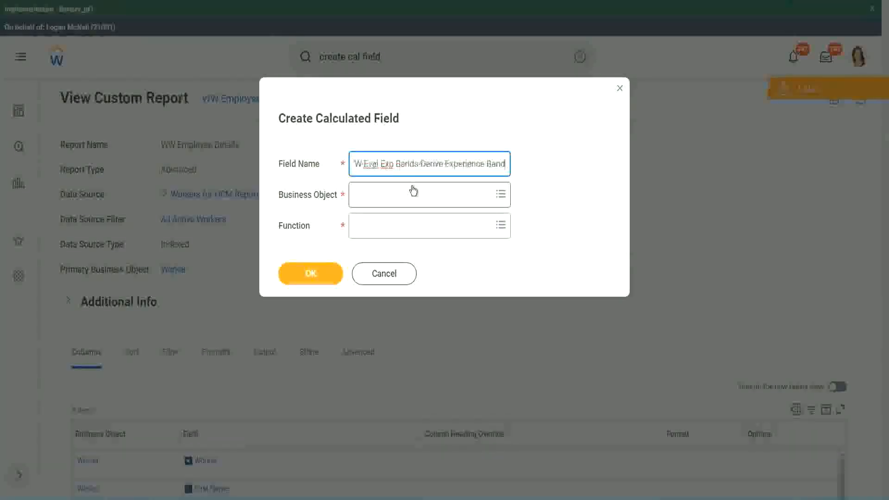
type("s from Years of")
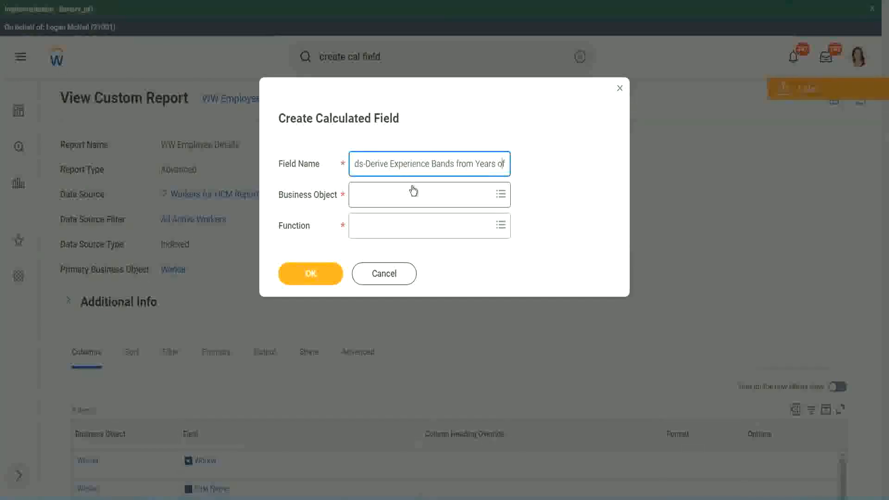
key("Left")
key("Left")
key("Left")
key("Left")
key("Left")
key("Left")
key("Left")
key("Left")
key("Left")
key("Left")
key("Left")
key("Left")
key("Left")
key("Left")
key("Left")
key("Left")
key("Left")
key("Left")
key("Left")
key("Left")
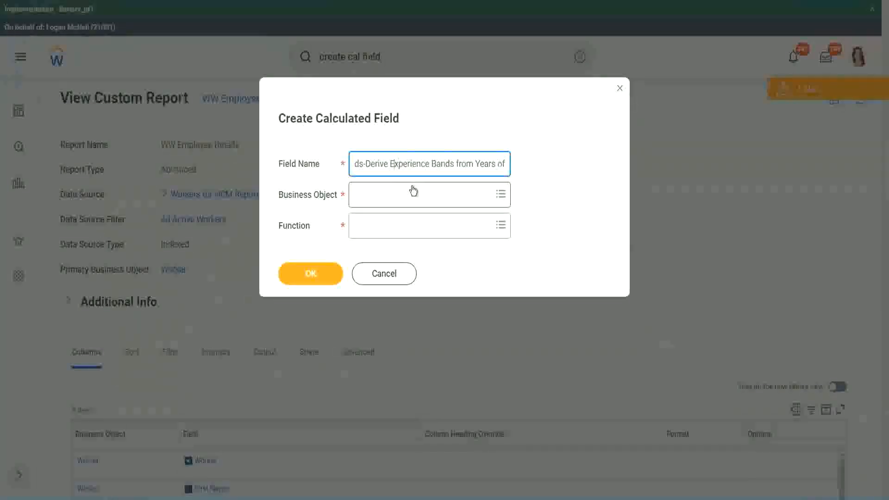
key("shift+Left")
key("shift+Left")
key("shift+Left")
key("shift+Left")
key("shift+Left")
key("shift+Left")
type("Determine")
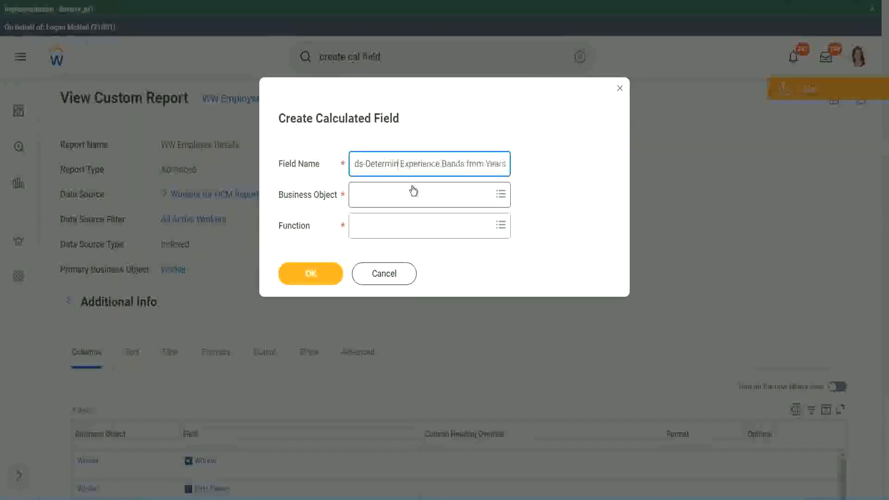
key("Right")
key("Right")
key("Right")
key("Right")
key("Right")
key("Right")
key("Right")
key("Right")
key("Right")
key("Right")
key("Right")
key("Right")
key("Right")
key("Right")
key("Right")
key("Right")
key("Right")
key("Right")
key("Right")
key("Right")
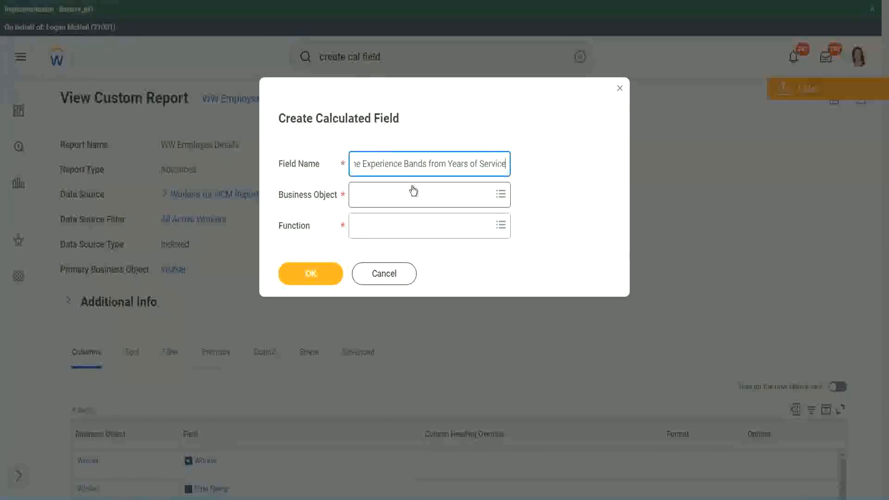
Step: Search the business objects for "worker" and set the calculated field's business object to Worker
left_click(396, 197)
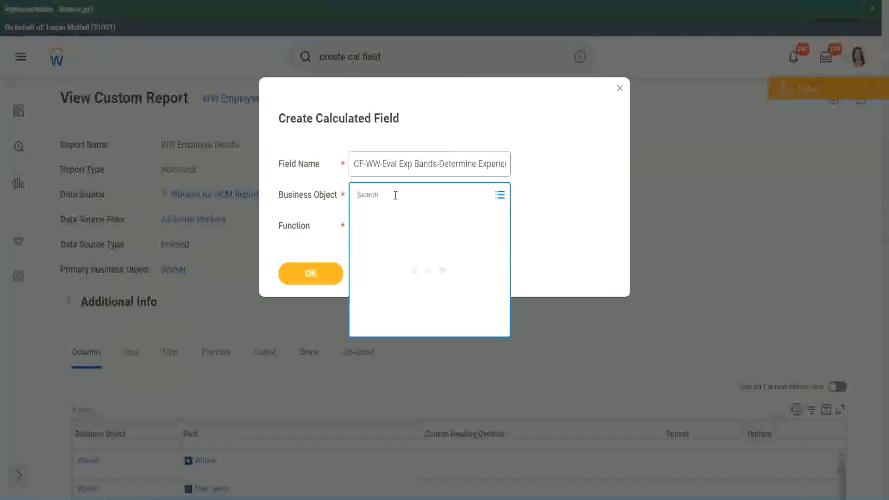
type("work")
key("Return")
type("er")
key("Return")
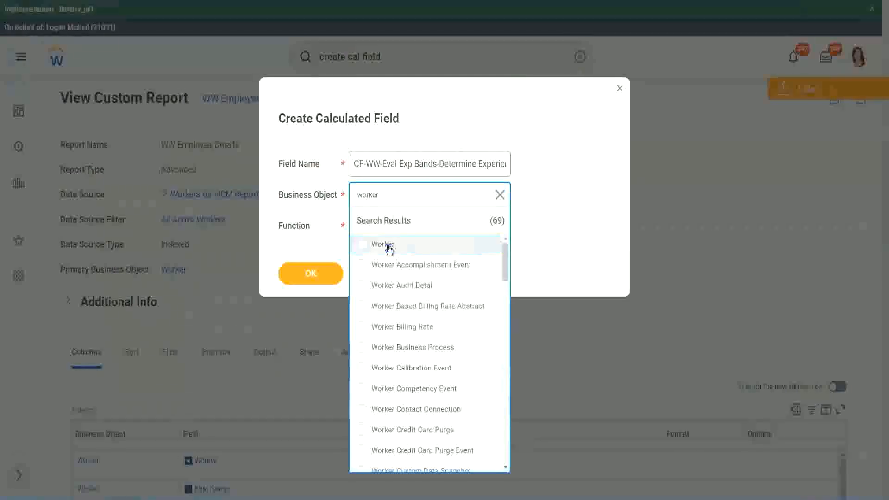
left_click(384, 245)
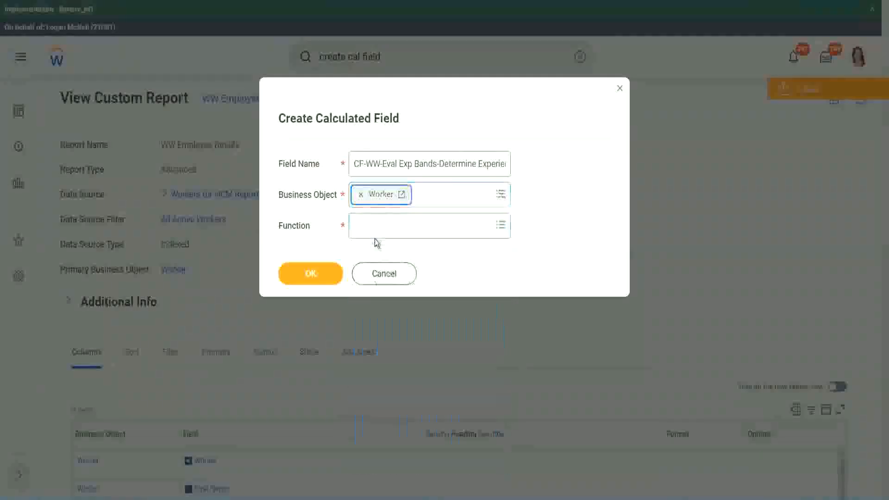
Step: Search the functions for "eval exp" and set the calculated field's function to Evaluate Expression Band
left_click(376, 223)
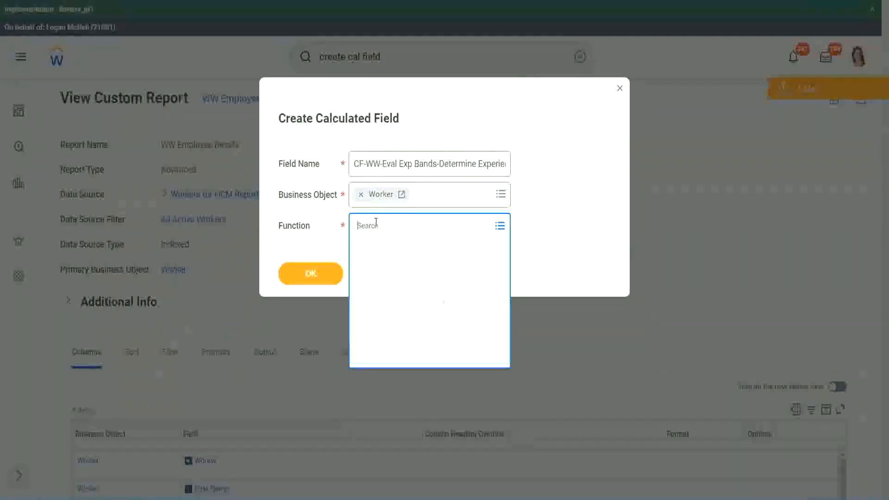
type("eval e")
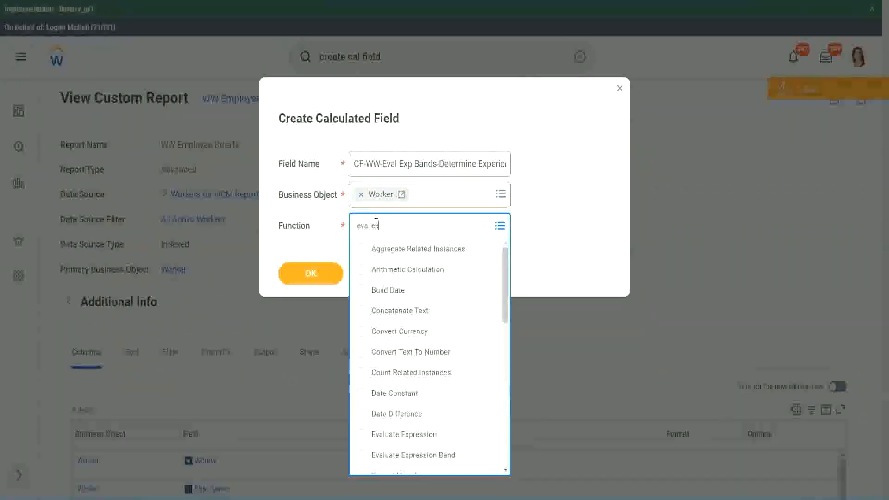
type("xp")
key("Return")
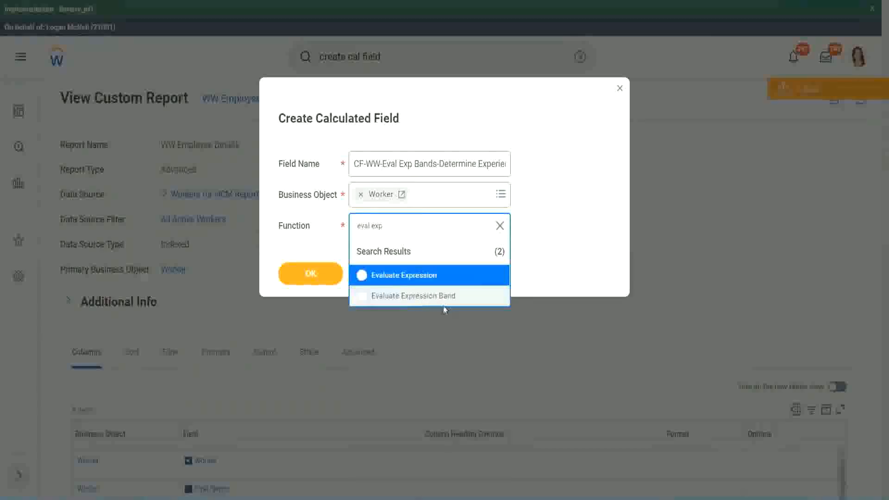
left_click(448, 300)
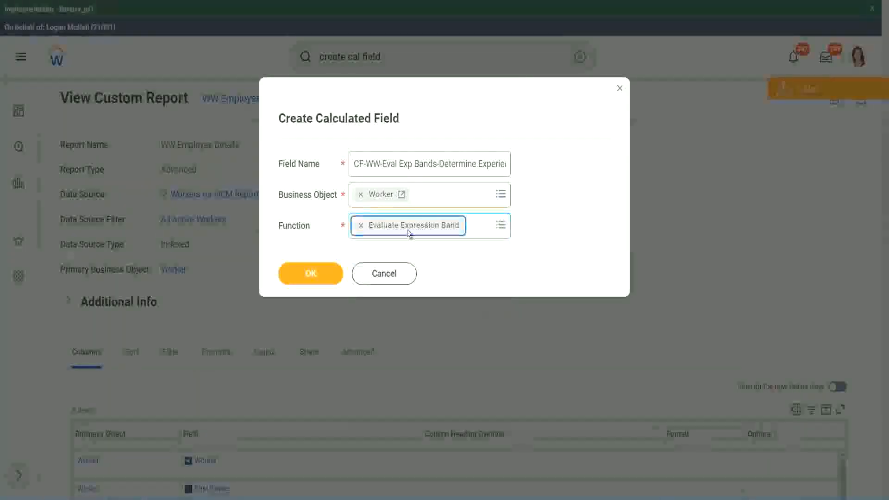
Step: Shorten "Bands" to "Band" after "Eval Exp" in the field name and continue to the field's calculation definition
left_click(437, 164)
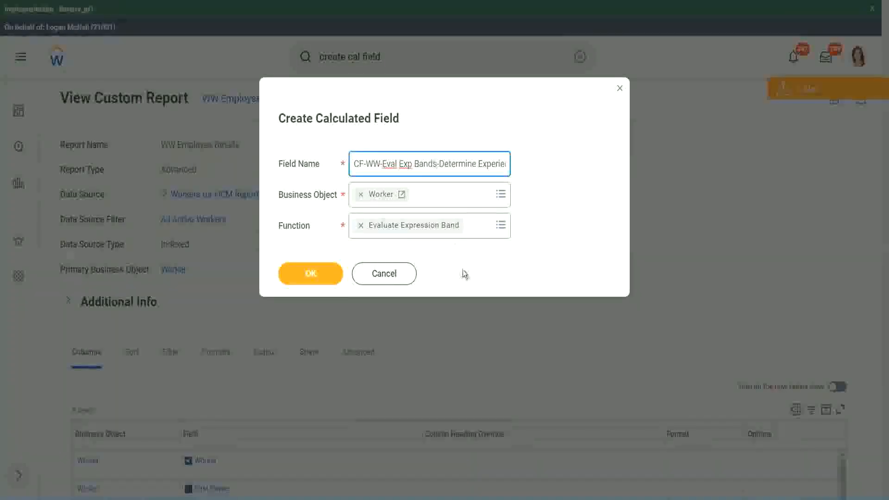
key("BackSpace")
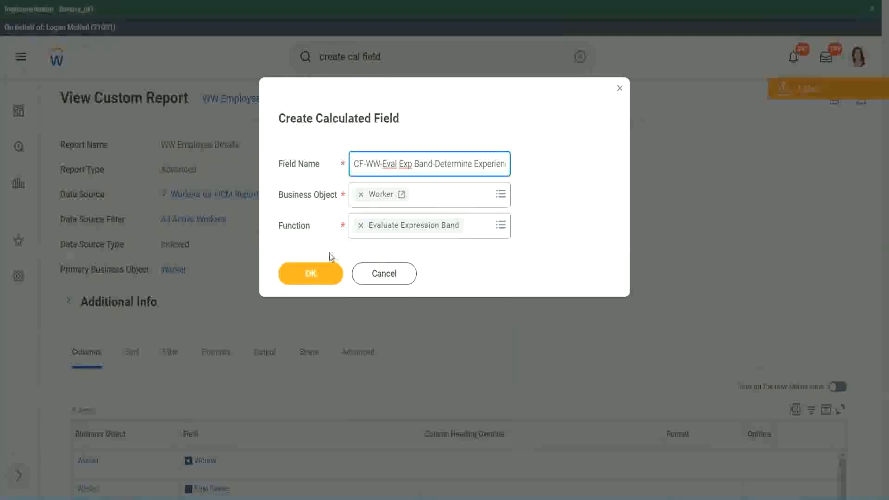
left_click(311, 273)
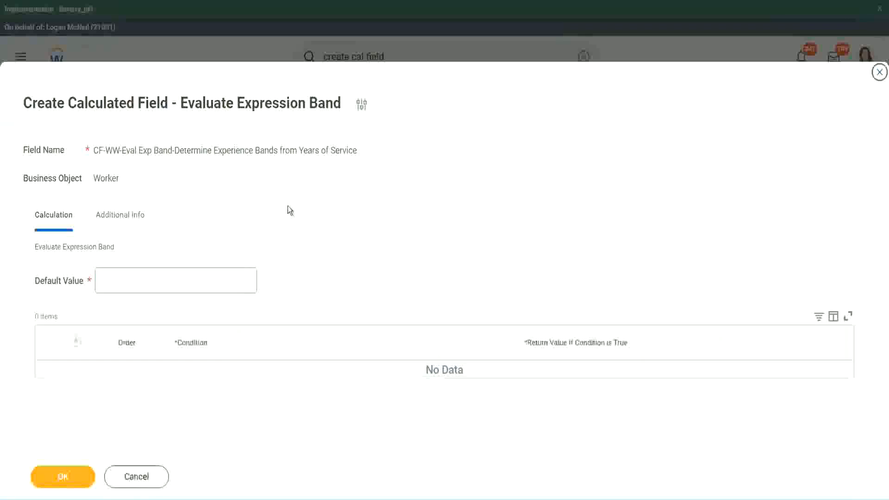
Step: Set the default value to "-" and add a first condition row to the band table
left_click(129, 285)
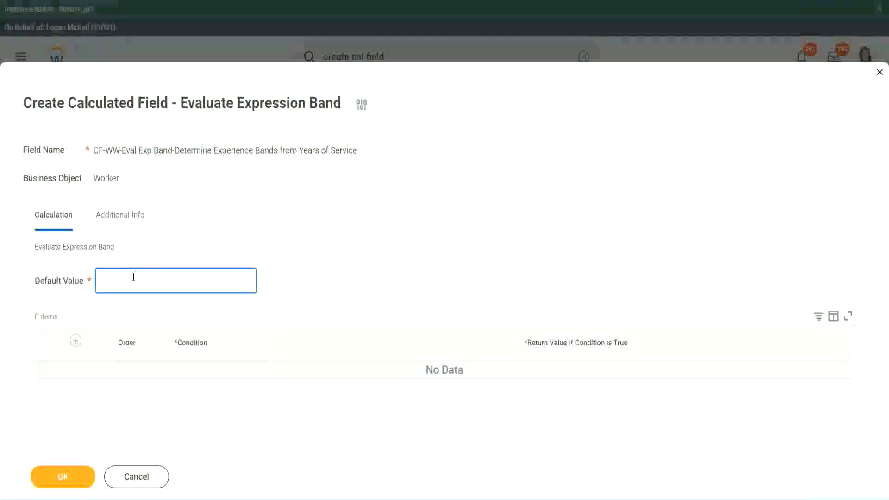
type("N")
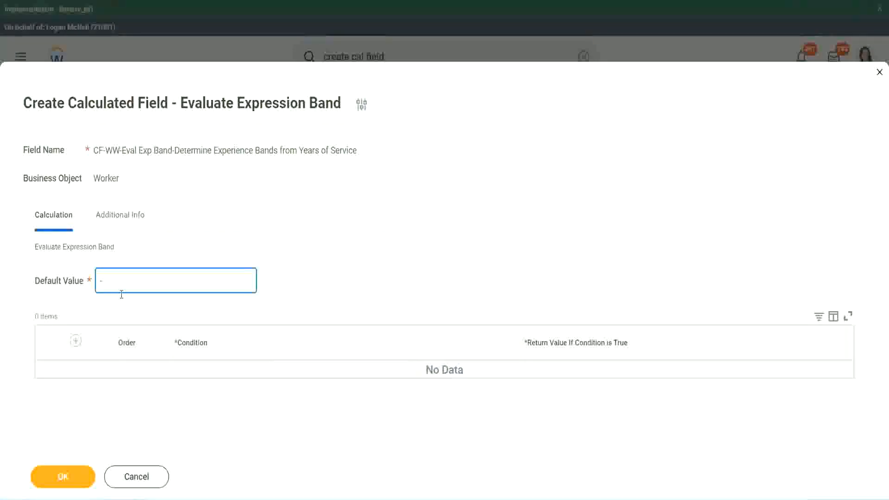
key("Tab")
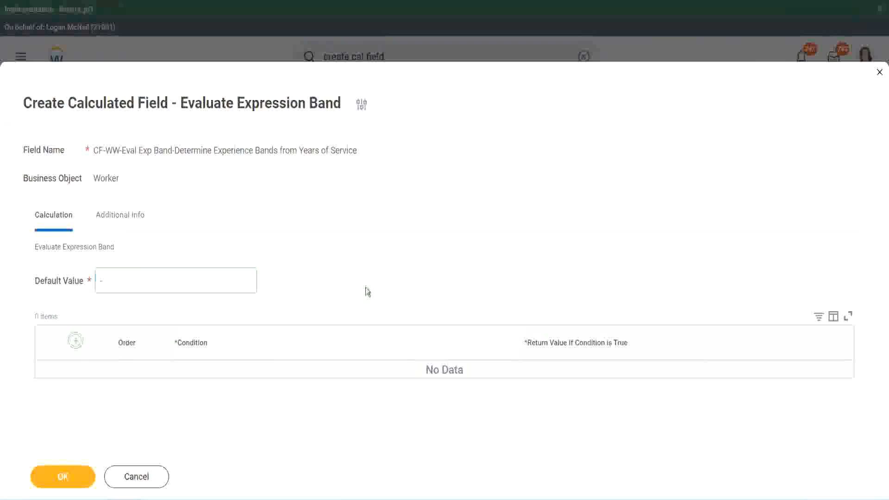
key("Return")
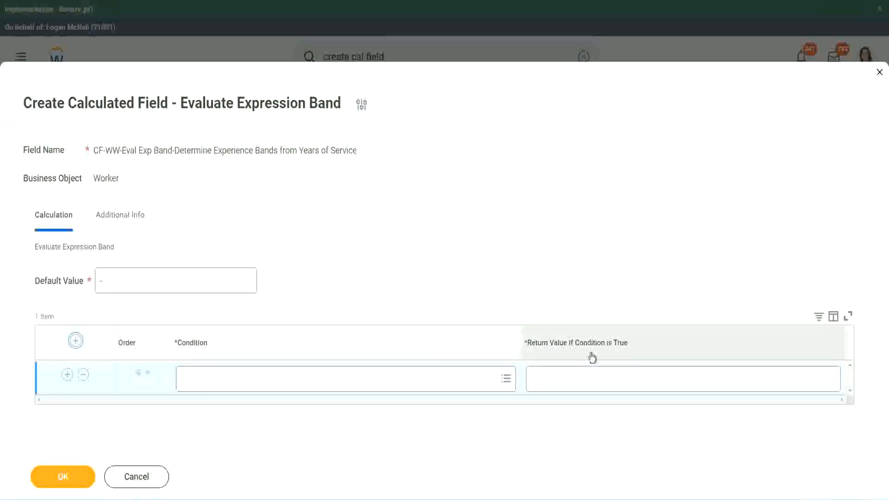
left_click(579, 380)
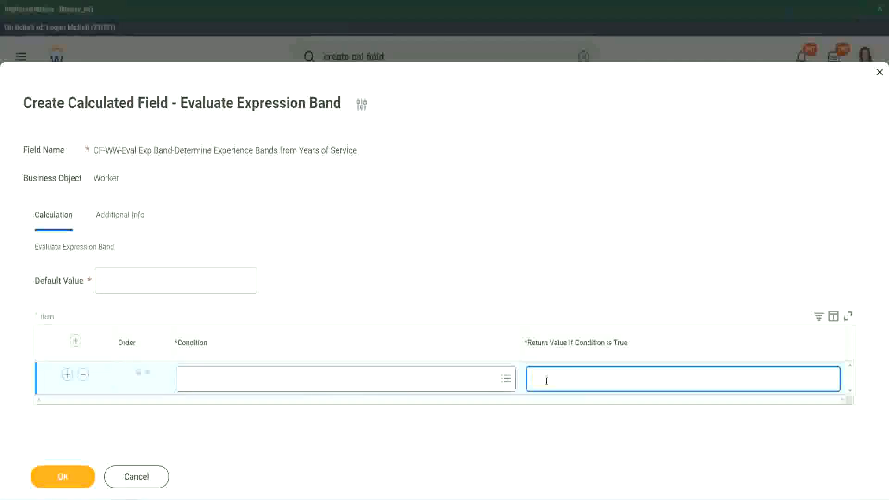
type("adkjdjaisdjsdsj")
key("BackSpace")
key("BackSpace")
key("BackSpace")
key("BackSpace")
key("BackSpace")
key("BackSpace")
key("BackSpace")
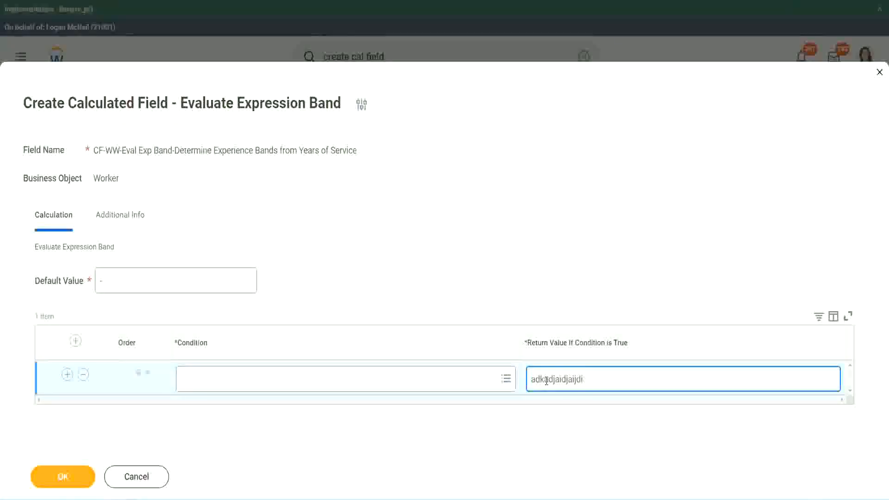
key("BackSpace")
key("BackSpace")
key("BackSpace")
key("BackSpace")
key("BackSpace")
key("BackSpace")
key("BackSpace")
key("BackSpace")
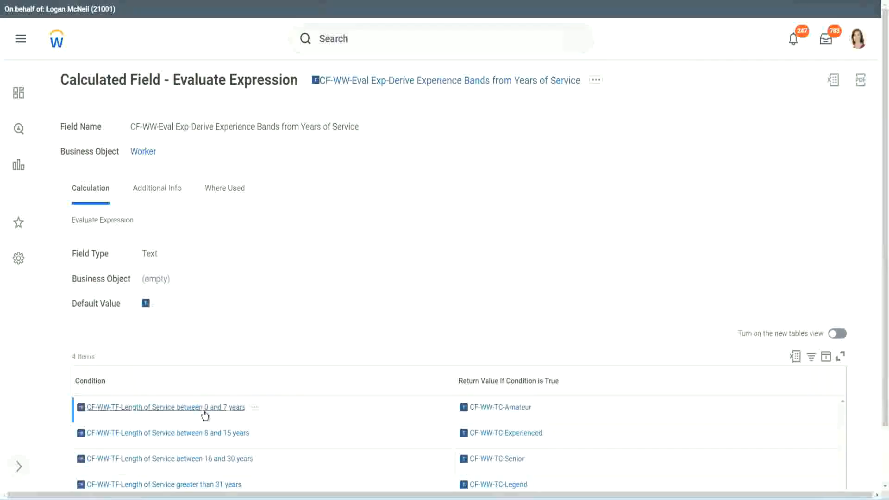
Step: Copy the condition "CF-WW-TF-Length of Service between 0 and 7 years" from the existing field into the first row, with return value "Amateur"
right_click(204, 412)
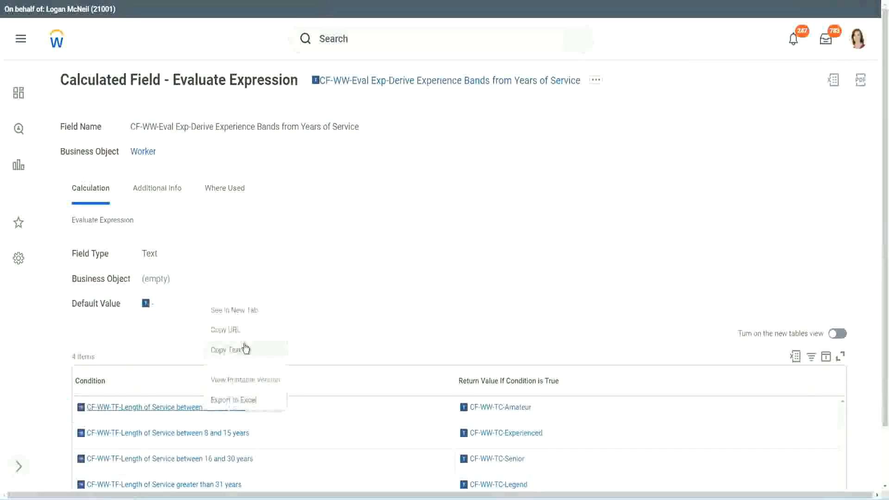
left_click(239, 358)
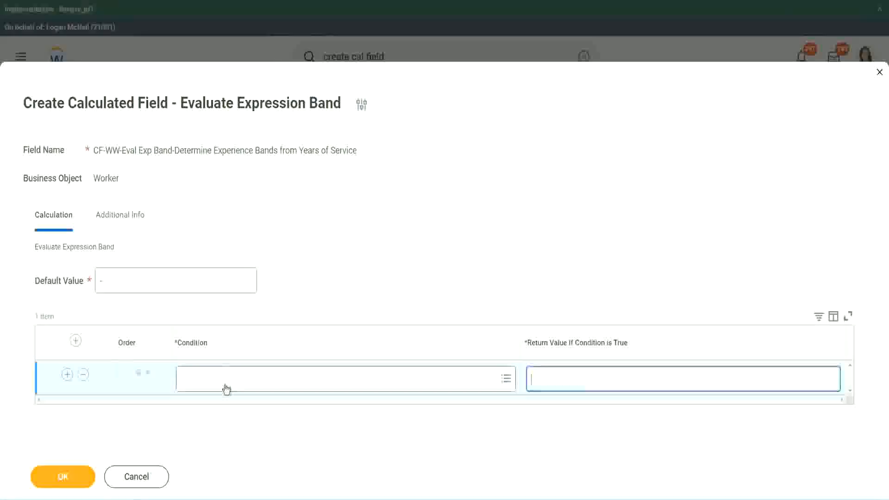
left_click(225, 386)
key("ctrl+v")
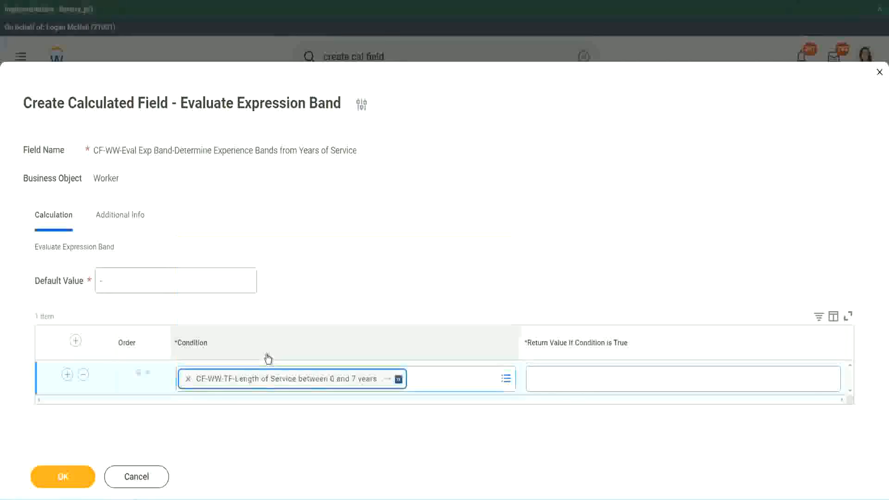
left_click(562, 370)
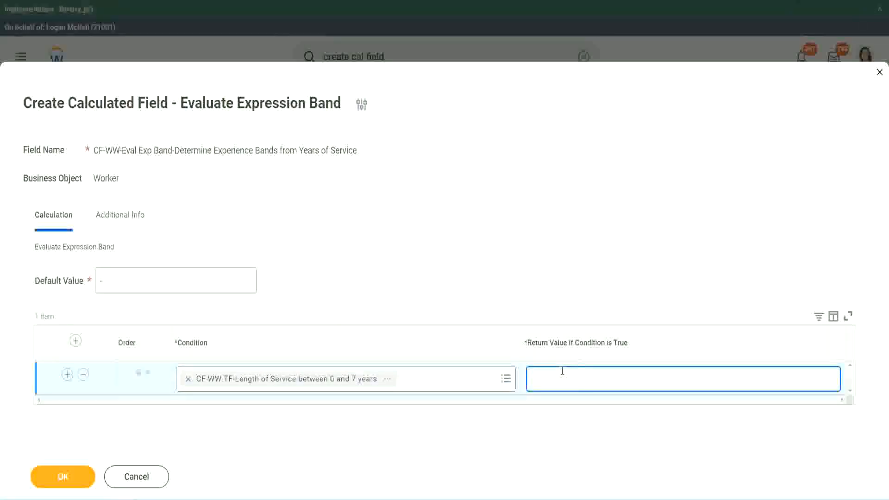
type("Amateur")
Step: Add three more empty condition rows below the Amateur row
left_click(67, 374)
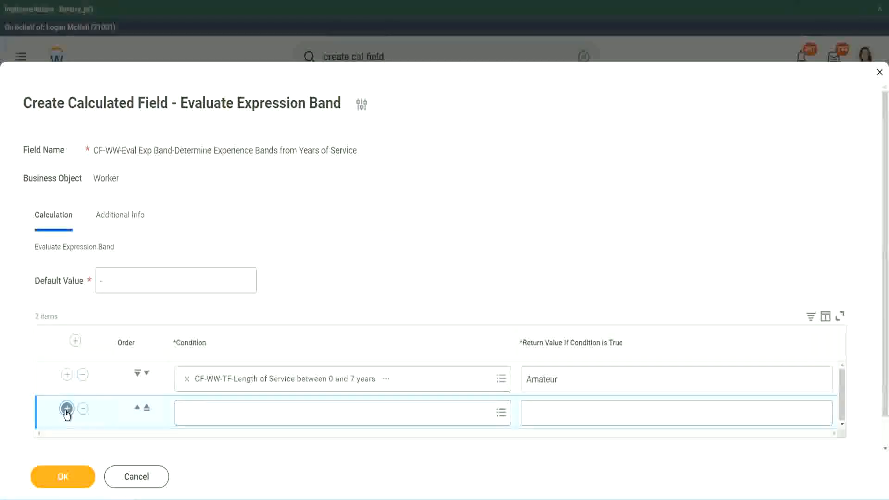
left_click(67, 410)
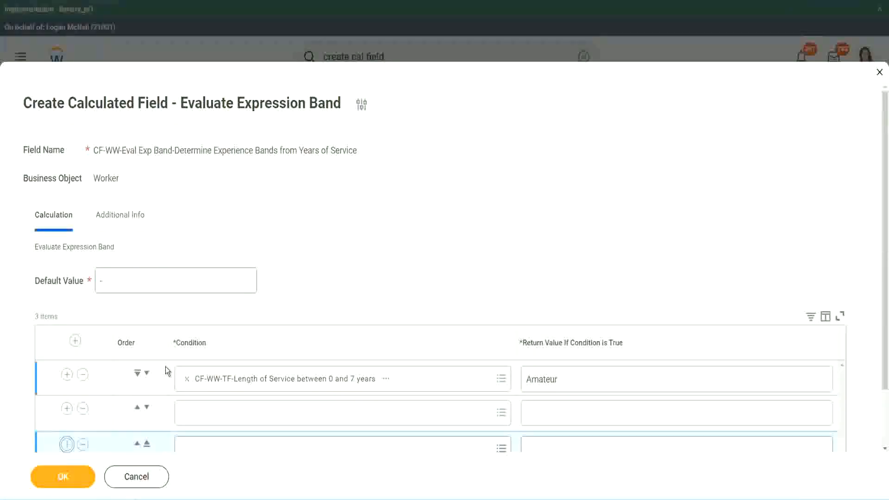
scroll(165, 367, "down", 2)
left_click(66, 376)
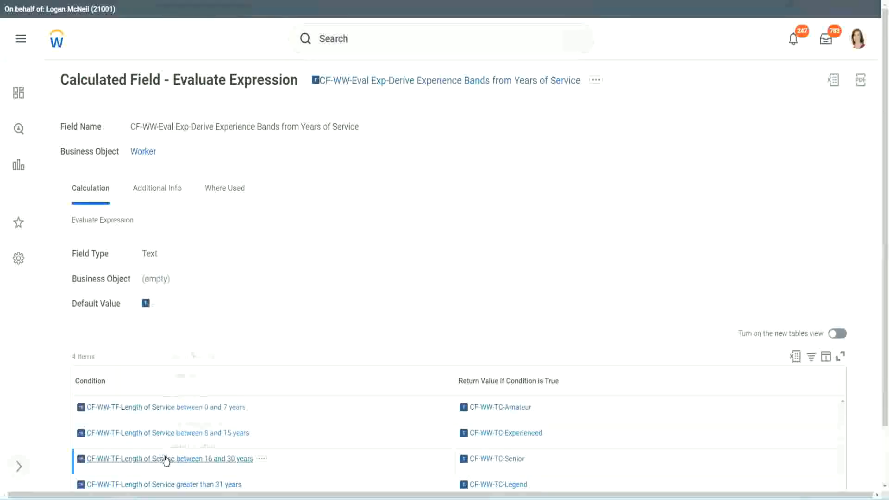
Step: Copy the condition "CF-WW-TF-Length of Service between 16 and 30 years" from the existing field and place it in the third row
right_click(165, 459)
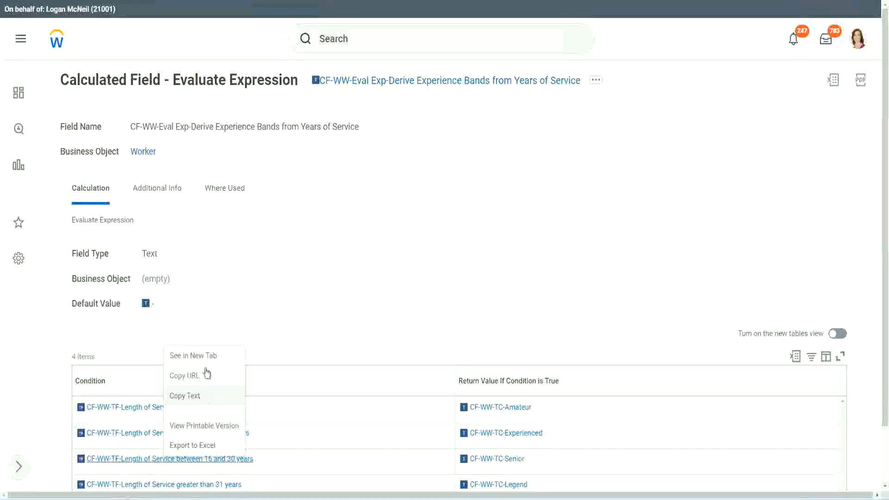
left_click(204, 373)
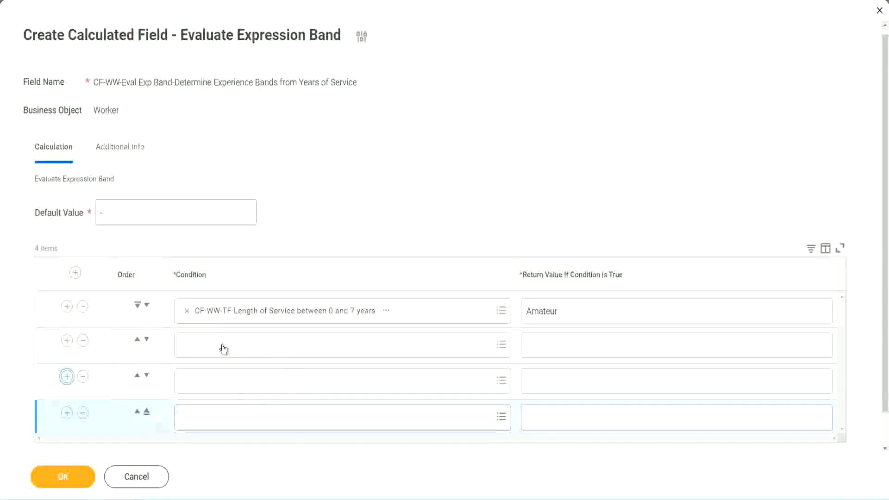
left_click(224, 343)
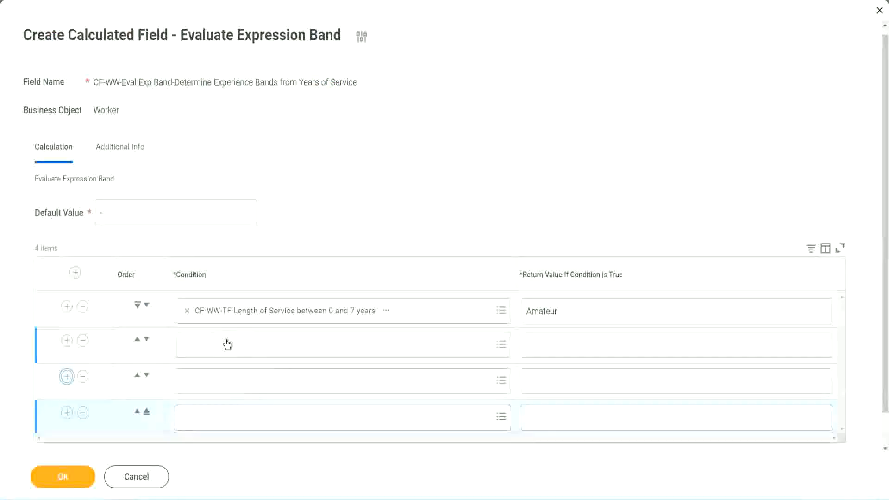
key("ctrl+v")
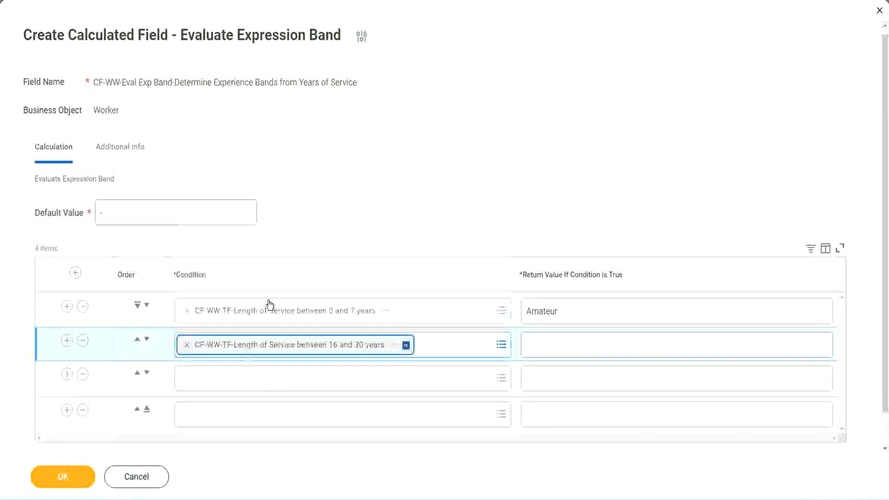
left_click(147, 340)
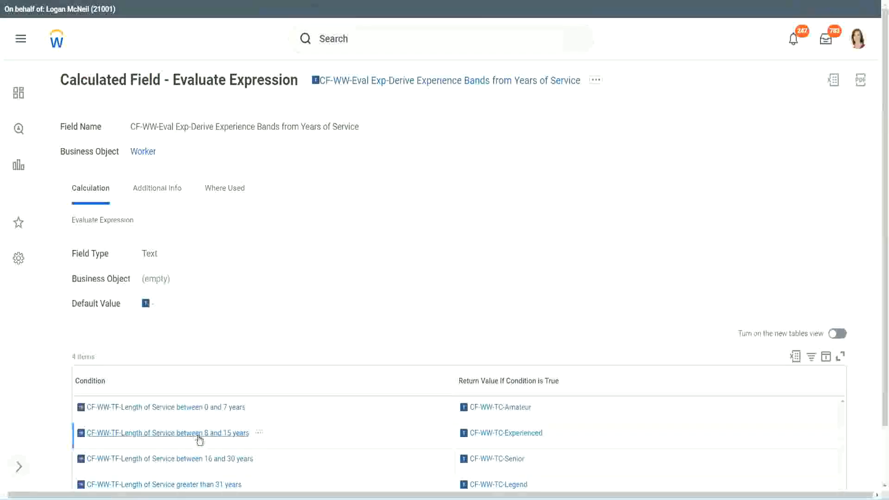
Step: Copy the condition "CF-WW-TF-Length of Service between 8 and 15 years" from the existing field into the empty second row
right_click(200, 439)
left_click(213, 372)
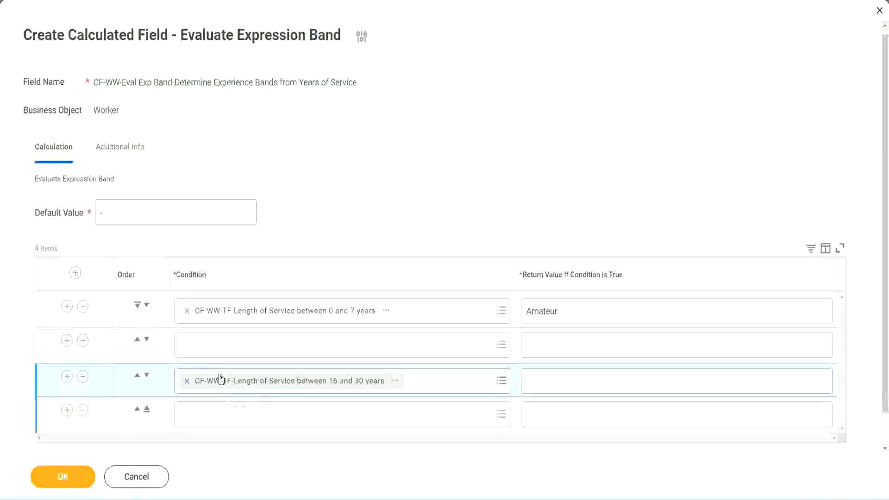
left_click(222, 354)
key("ctrl+v")
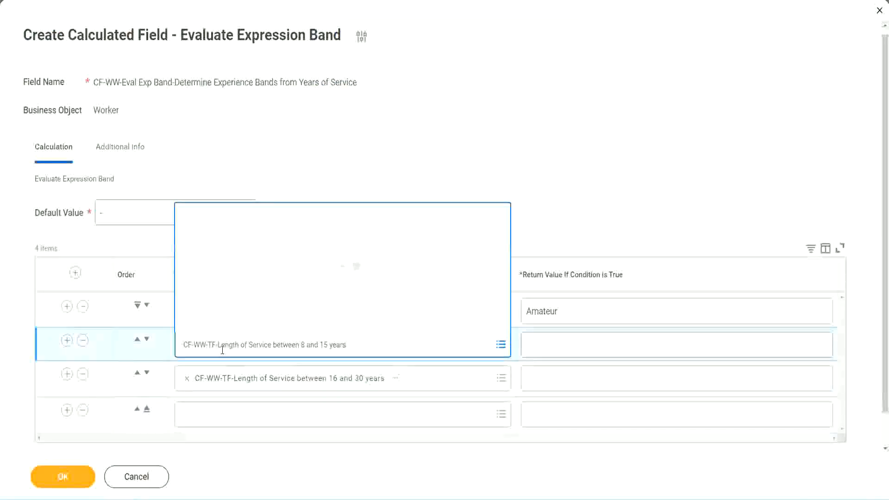
key("Return")
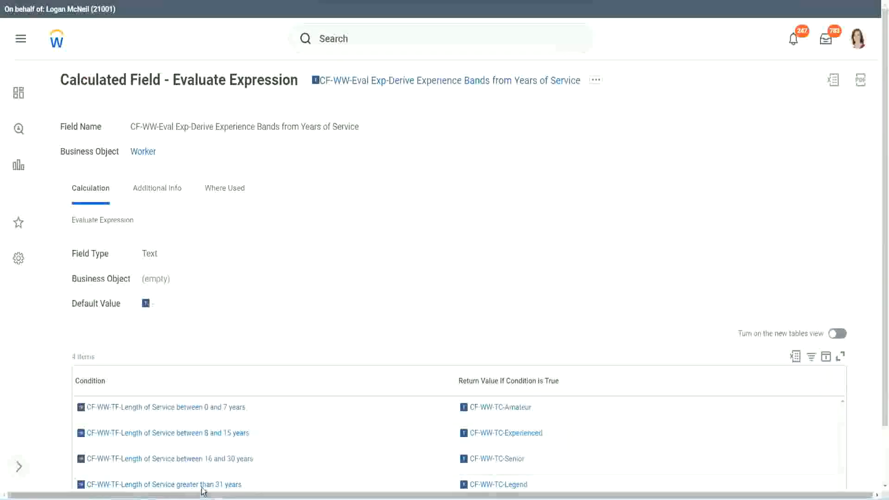
Step: Copy the condition "CF-WW-TF-Length of Service greater than 31 years" from the existing field into the fourth row
right_click(253, 460)
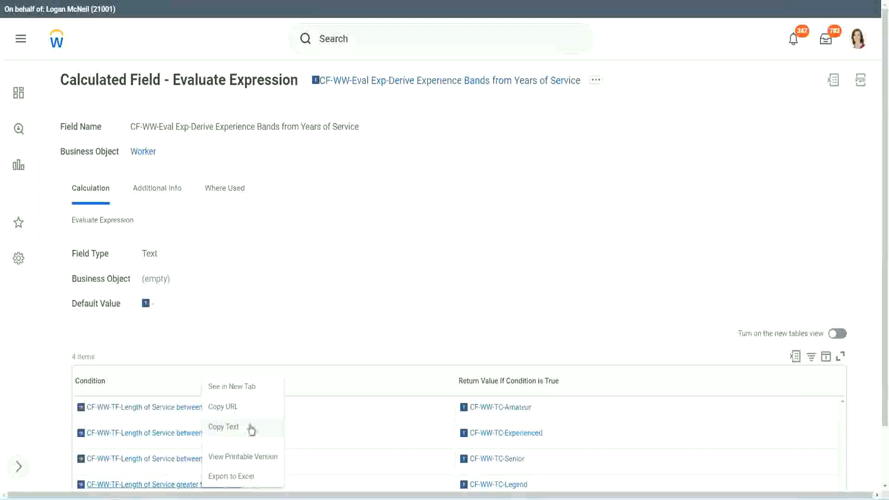
left_click(254, 435)
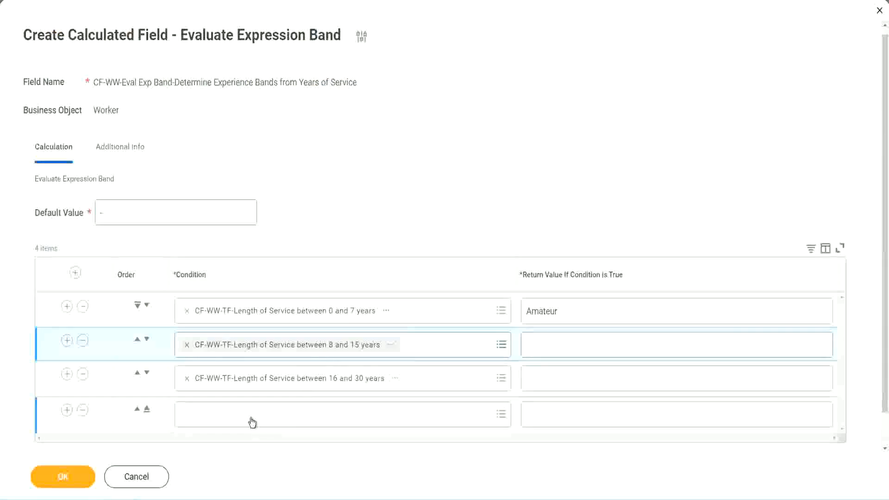
left_click(252, 423)
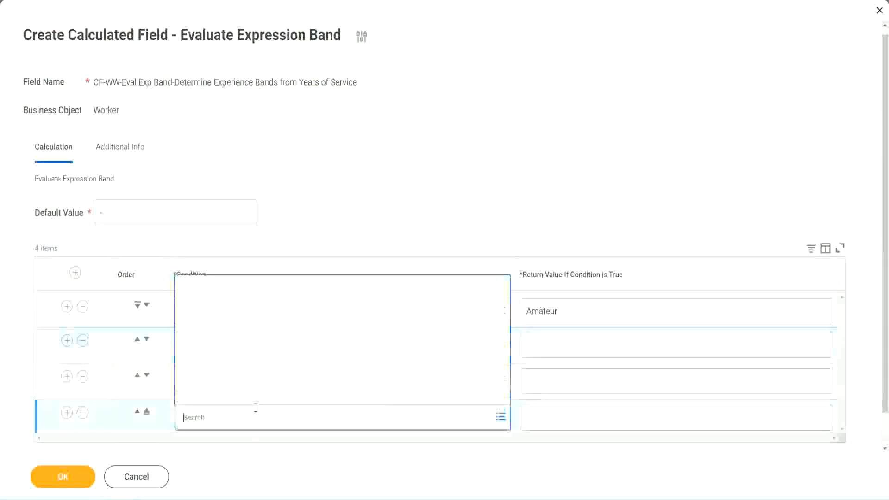
key("ctrl+v")
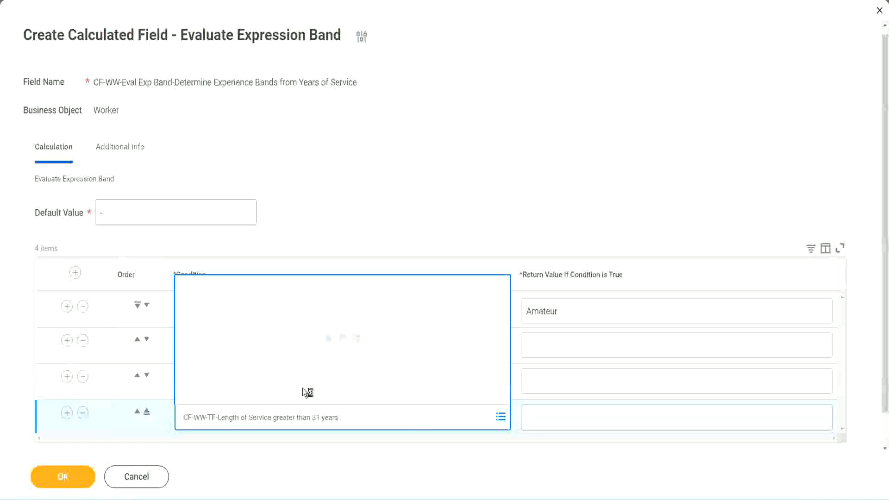
Step: Set the return values to "Experienced", "Senior" and "Legend" for the second, third and fourth rows, and save the calculated field
left_click(585, 417)
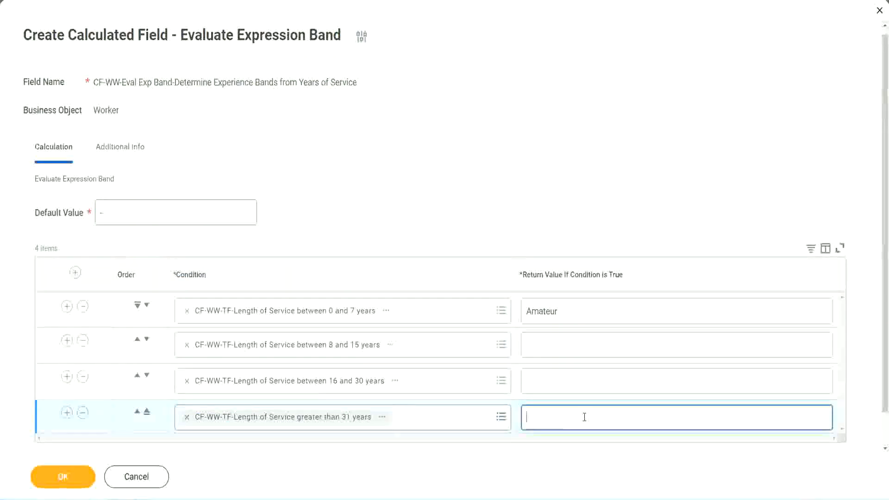
type("Le")
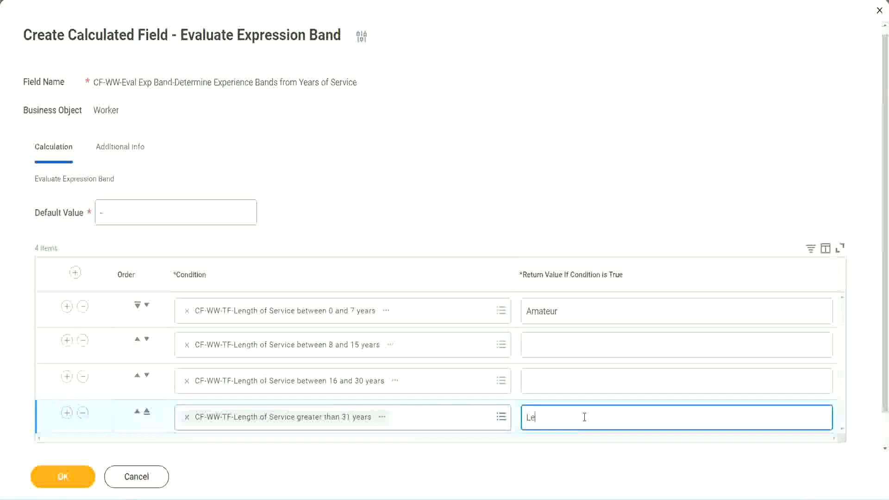
type("gend")
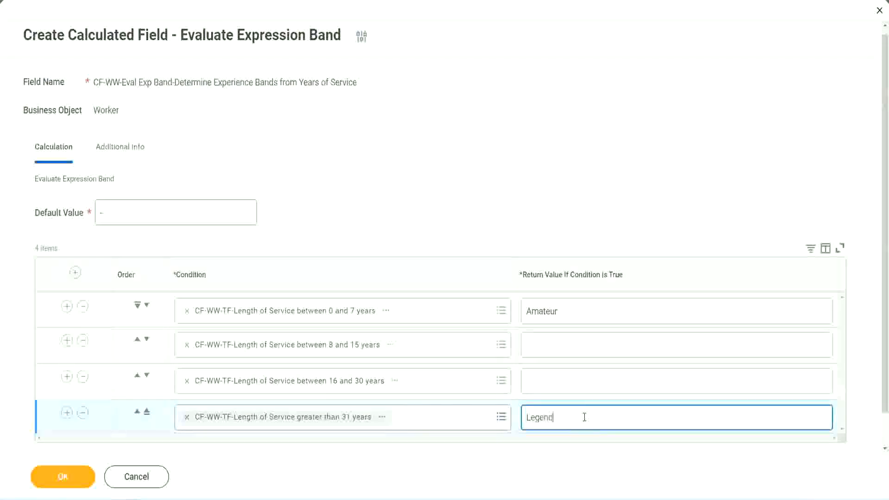
left_click(546, 380)
type("Senior")
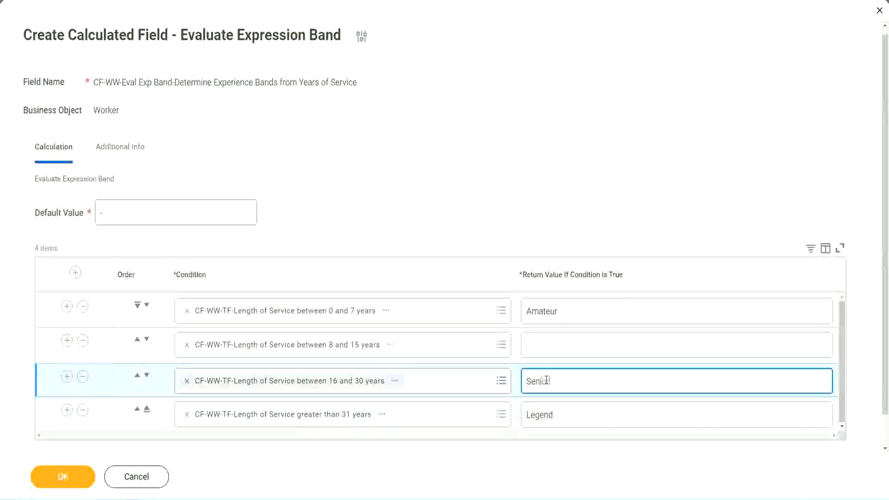
left_click(560, 345)
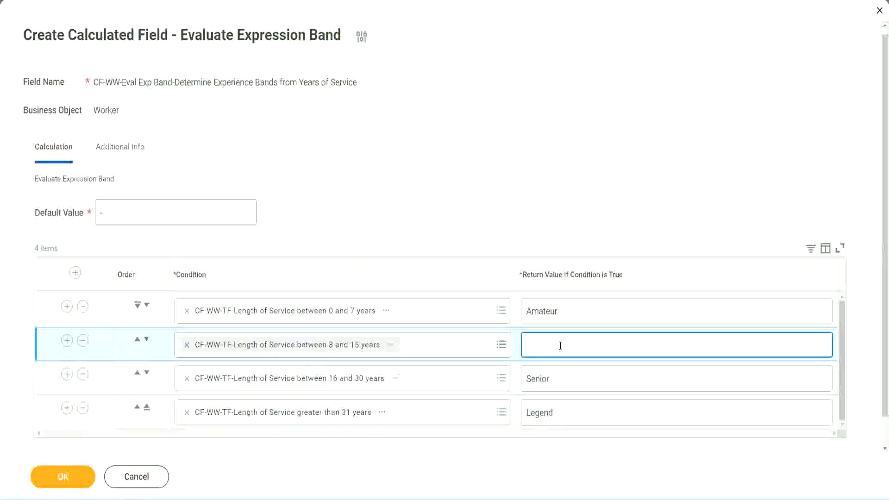
type("Experienced")
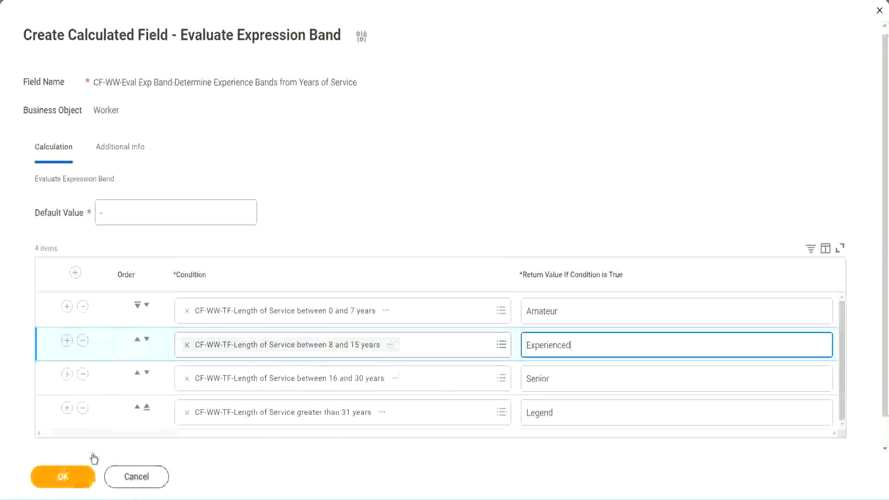
left_click(86, 475)
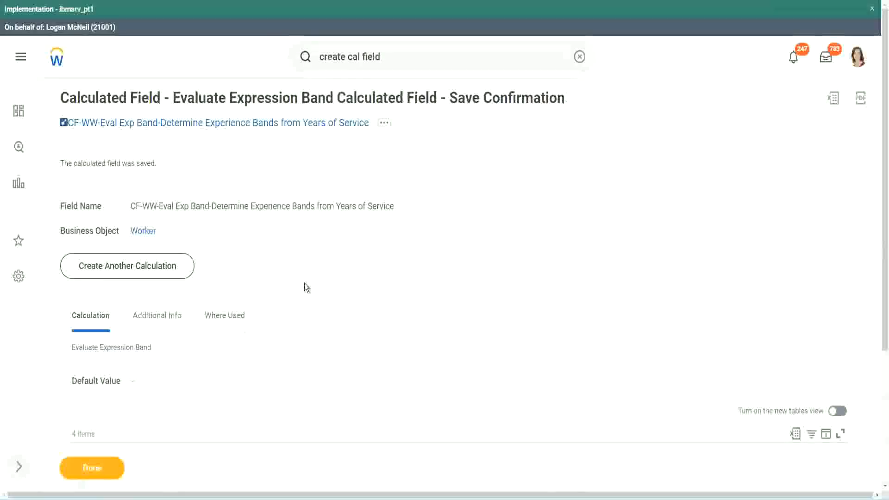
Step: Review the return value assigned to each length-of-service condition in the saved calculated field
scroll(304, 283, "down", 3)
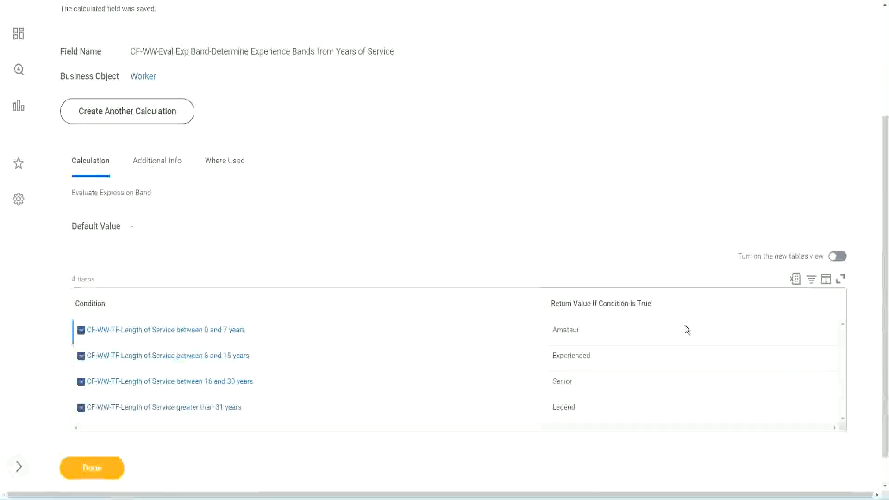
double_click(569, 329)
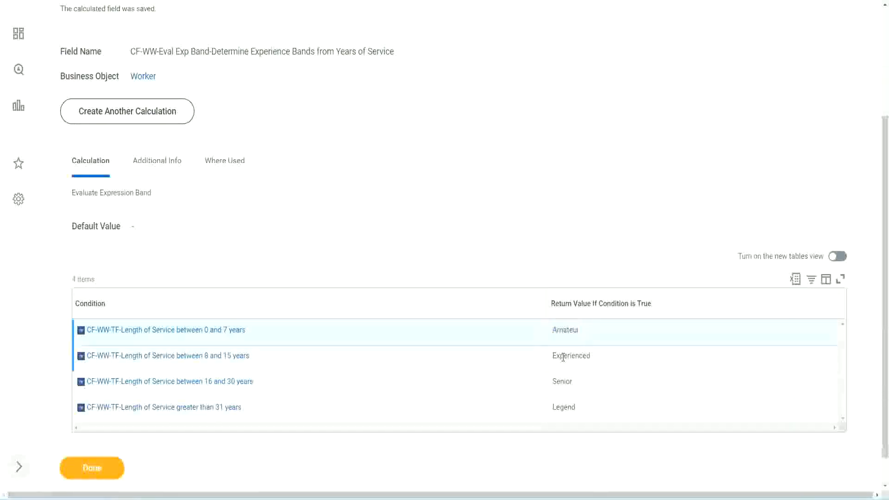
double_click(564, 356)
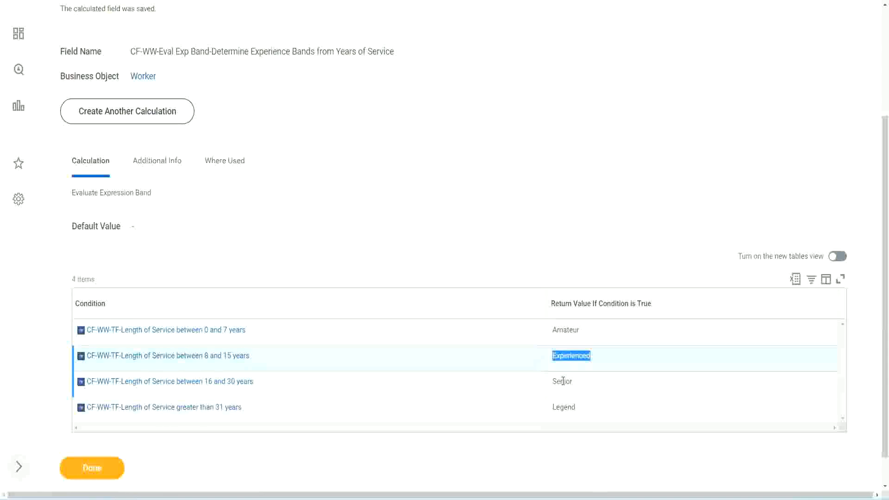
double_click(564, 381)
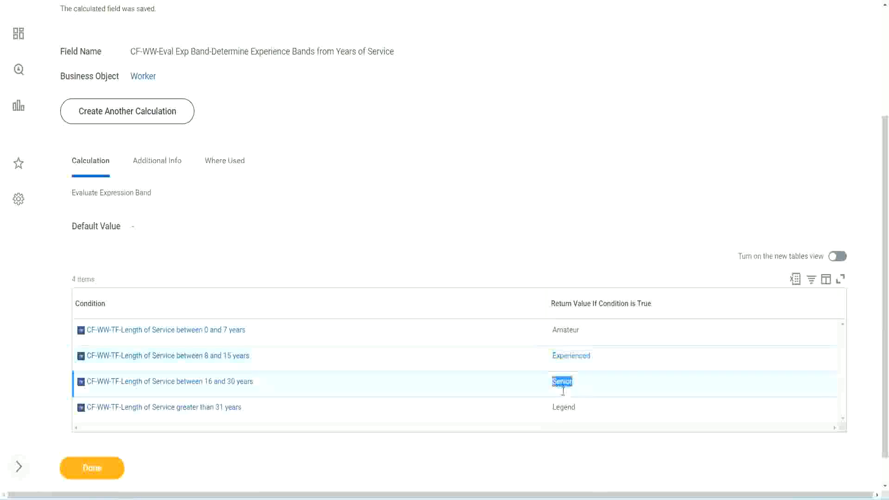
left_click(566, 405)
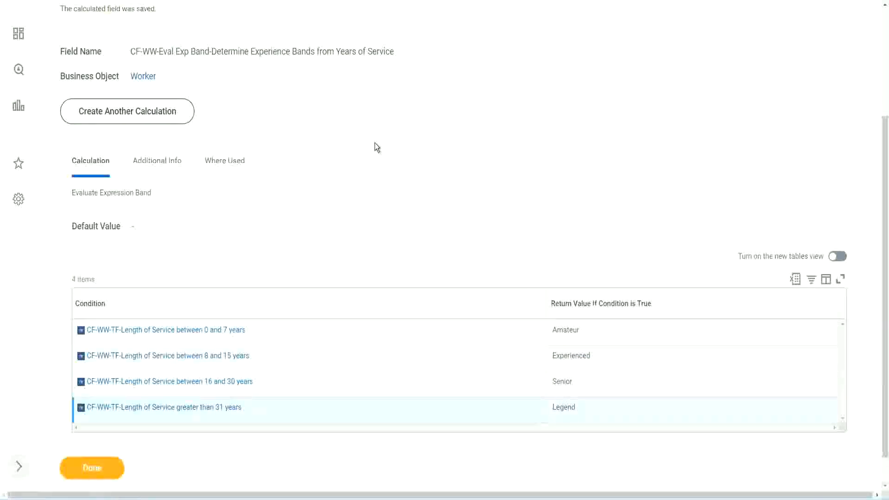
Step: Copy the name of the saved Evaluate Expression Band calculated field as text
scroll(377, 147, "up", 3)
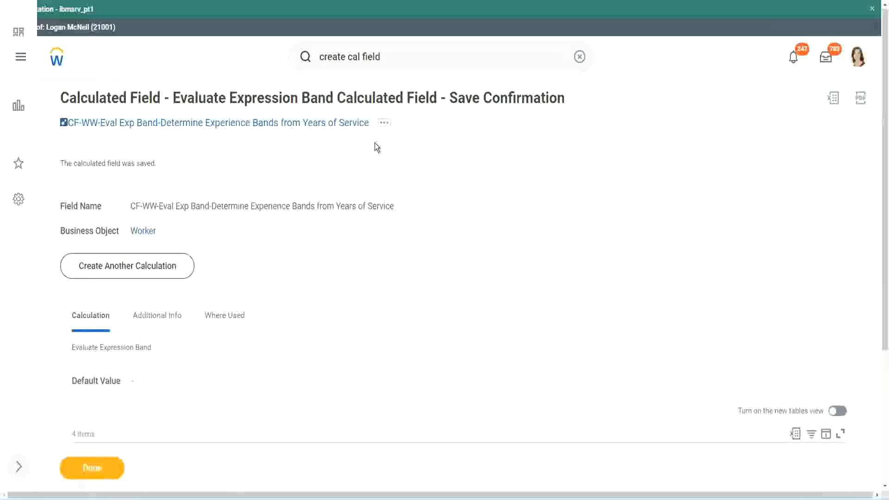
right_click(291, 126)
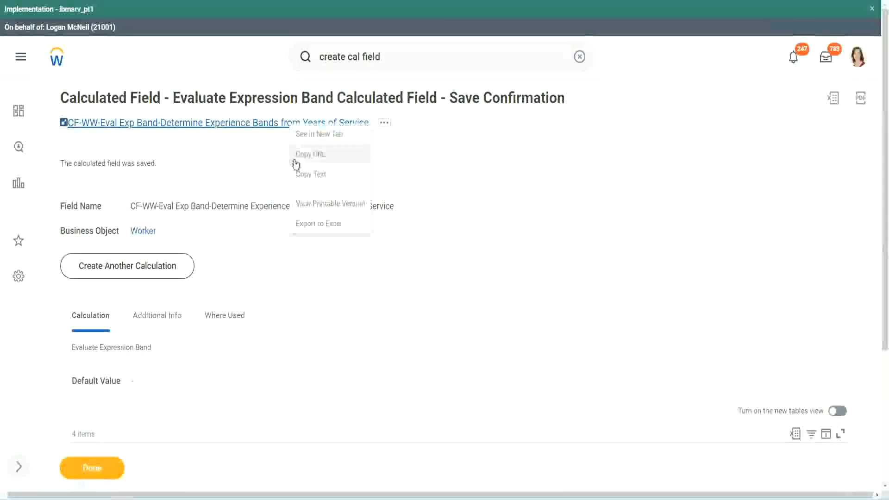
left_click(308, 175)
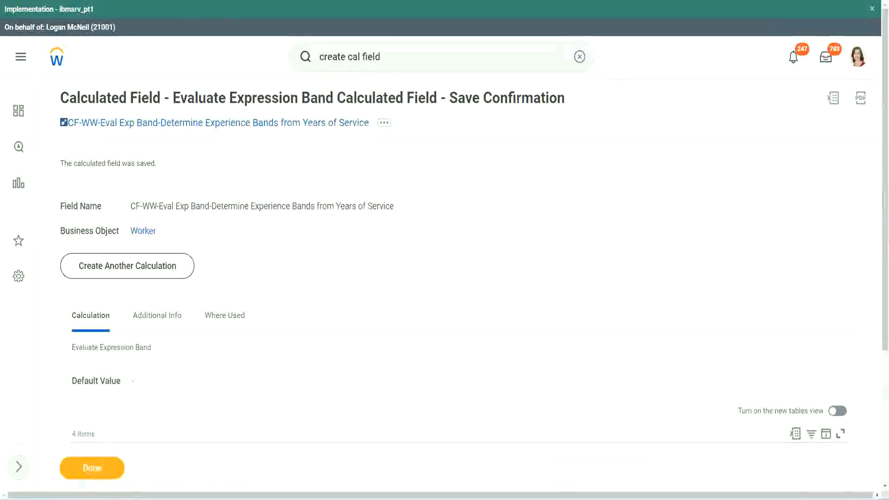
Step: Recheck the saved band conditions and consult the "Calculated Fields - Functions" slide before returning to Workday
scroll(294, 358, "down", 2)
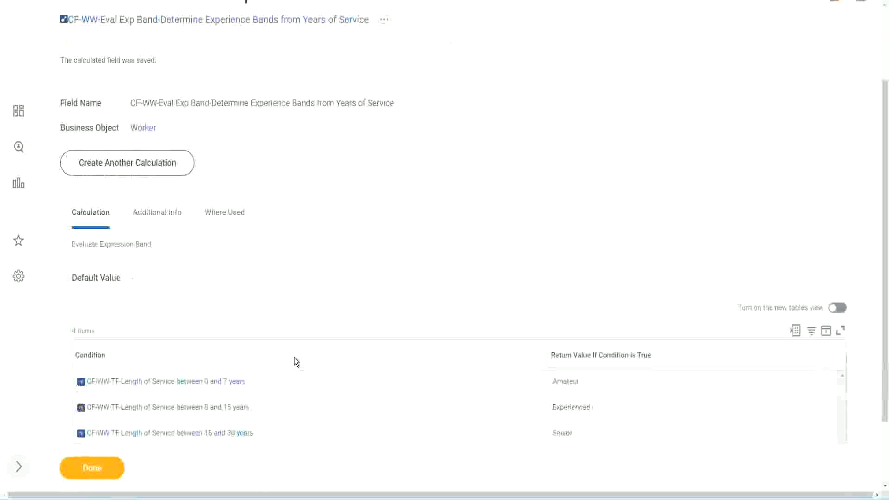
scroll(296, 361, "down", 1)
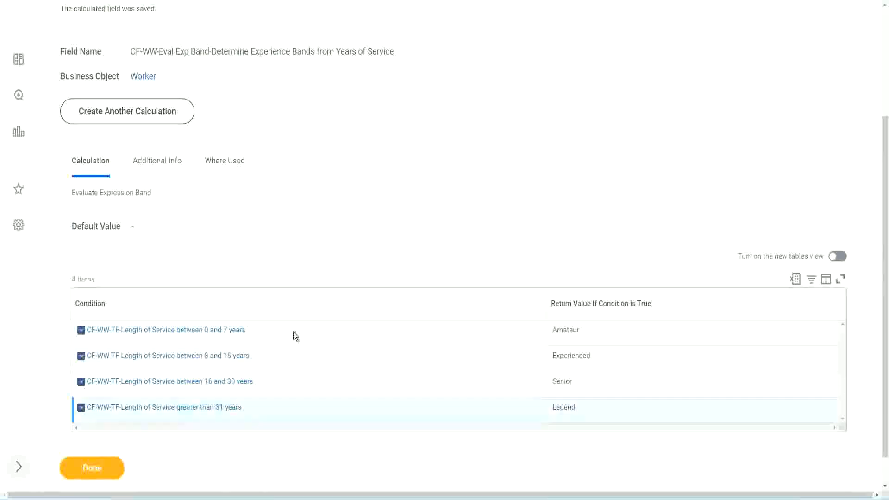
scroll(305, 326, "down", 1)
scroll(311, 211, "up", 2)
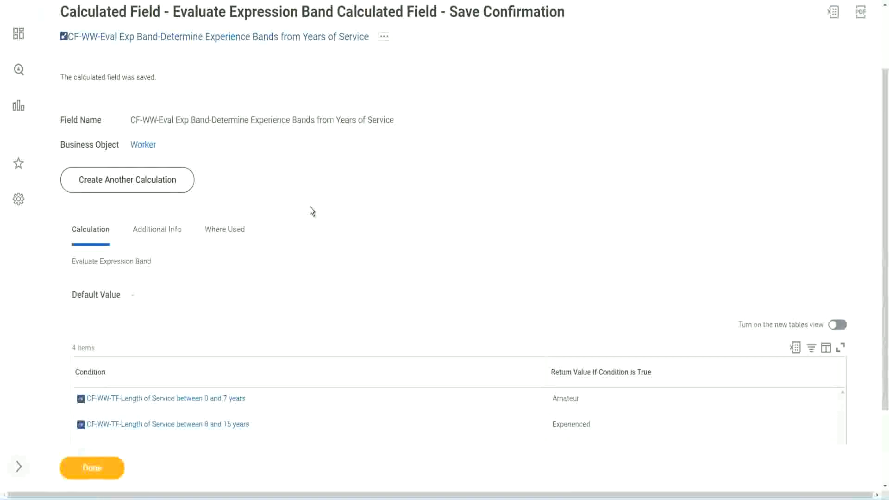
scroll(310, 207, "down", 2)
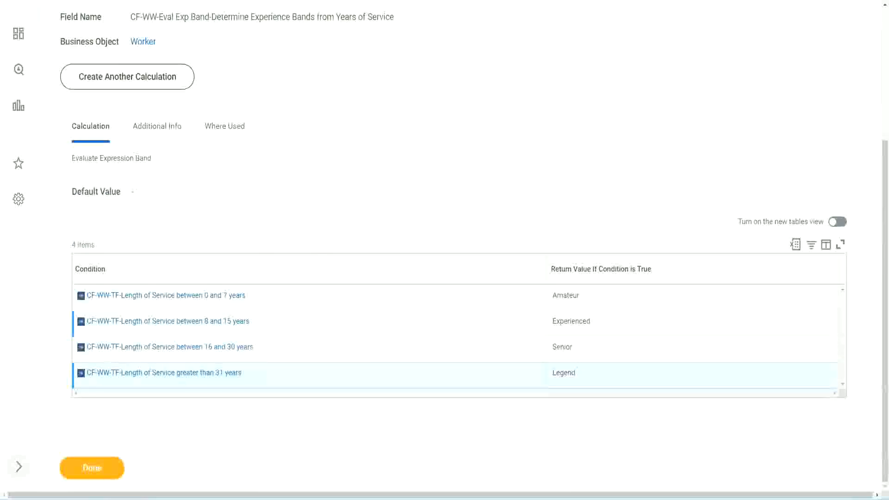
key("alt+Tab")
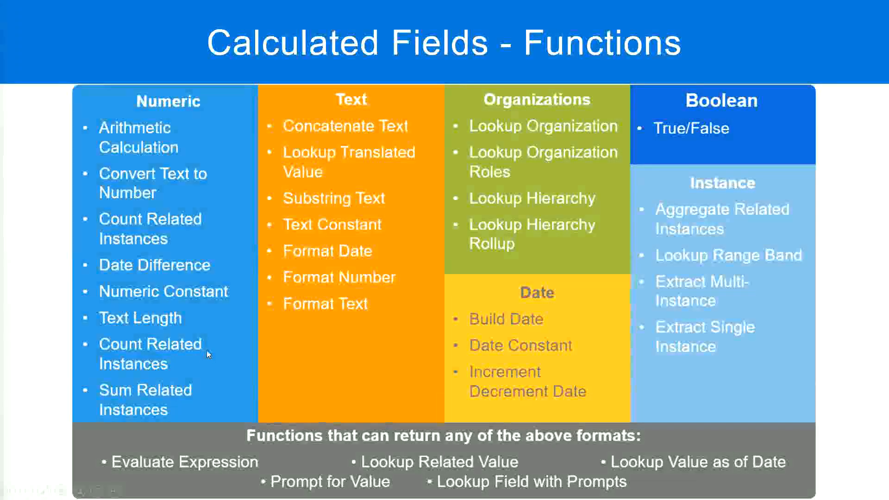
key("alt+Tab")
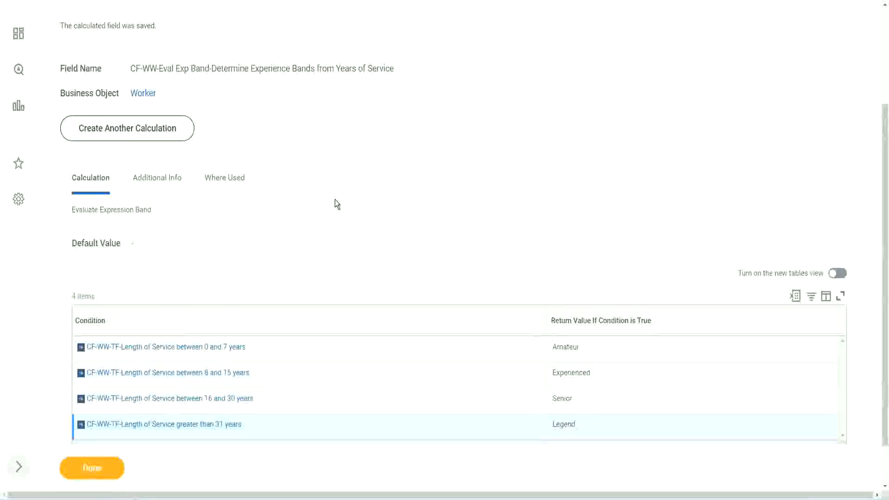
Step: Finish and close the save confirmation of the Evaluate Expression Band calculated field
scroll(335, 199, "up", 2)
scroll(335, 199, "down", 4)
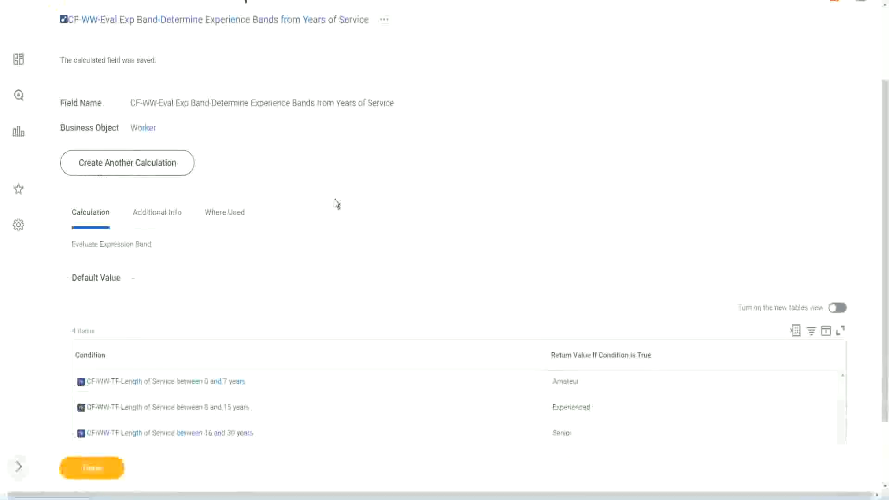
left_click(102, 468)
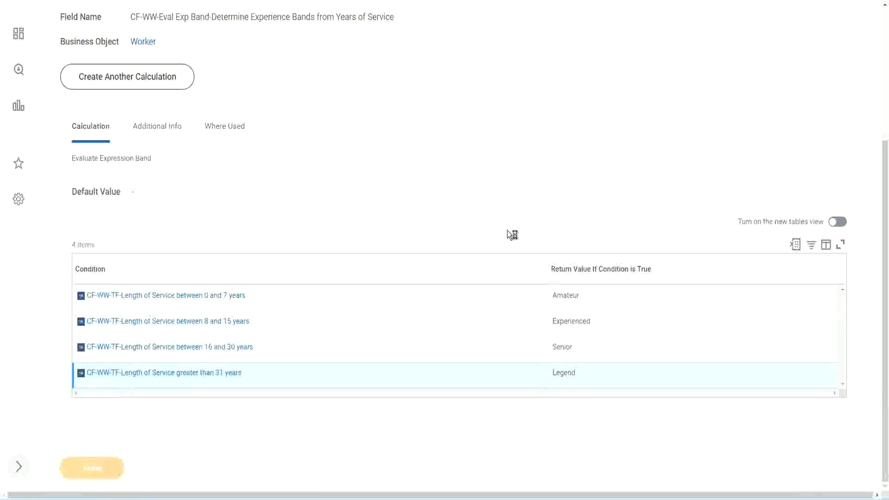
Step: Open the WW Employee Details custom report for editing
scroll(398, 207, "down", 3)
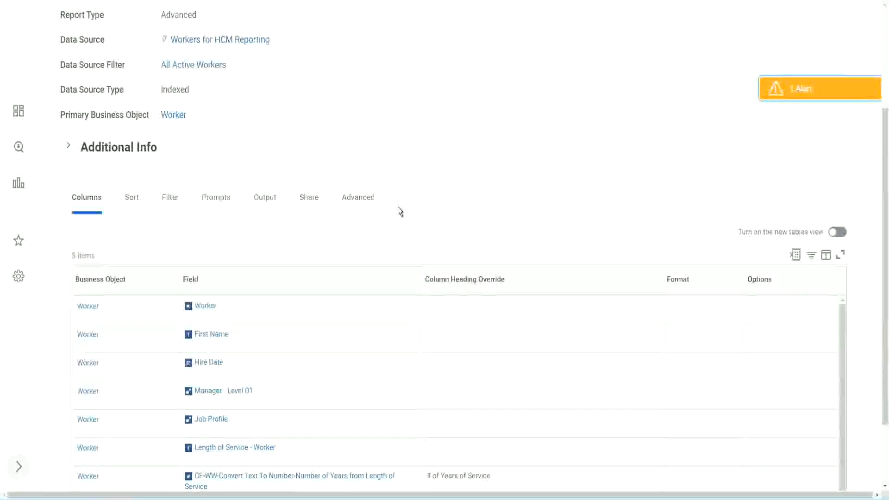
scroll(399, 211, "up", 3)
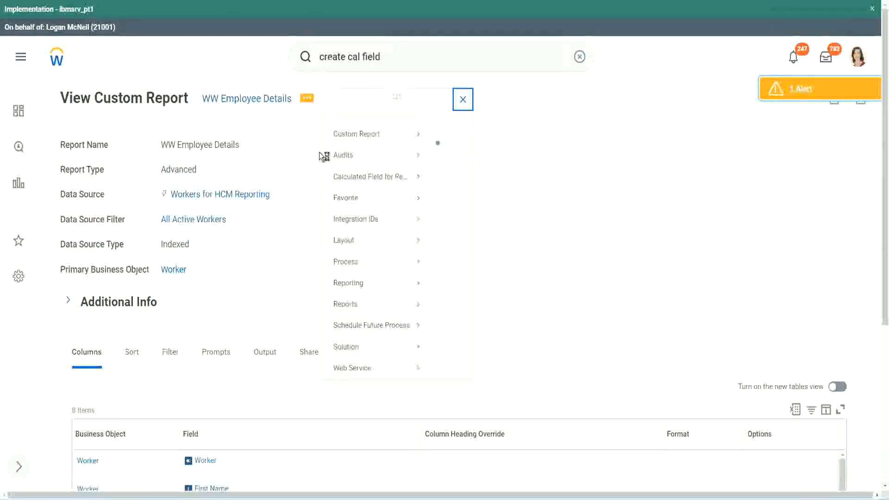
mouse_move(359, 147)
left_click(451, 151)
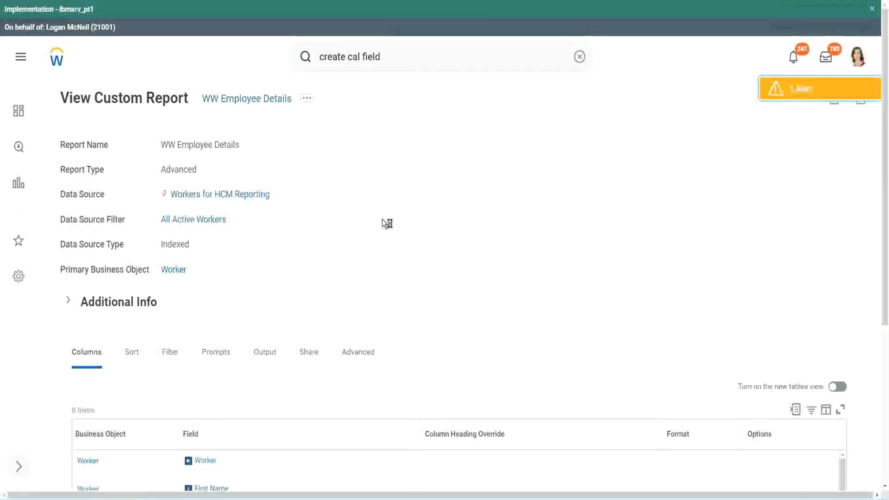
scroll(382, 219, "down", 1)
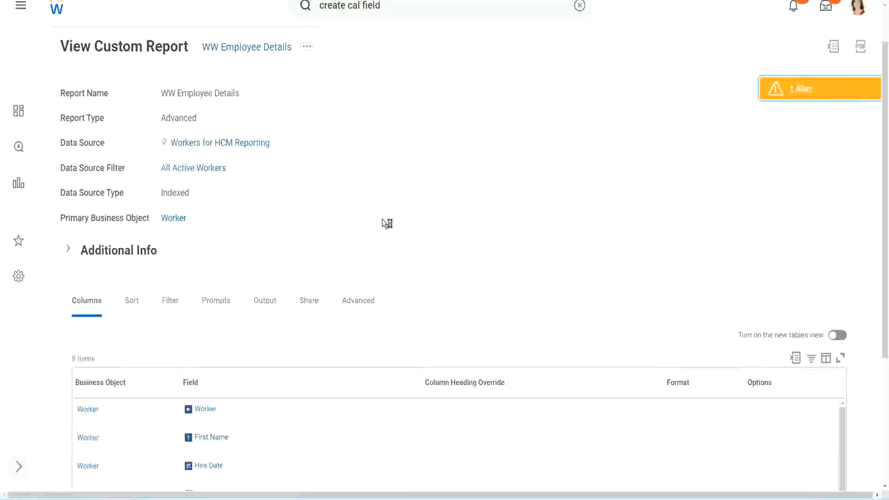
scroll(382, 219, "down", 4)
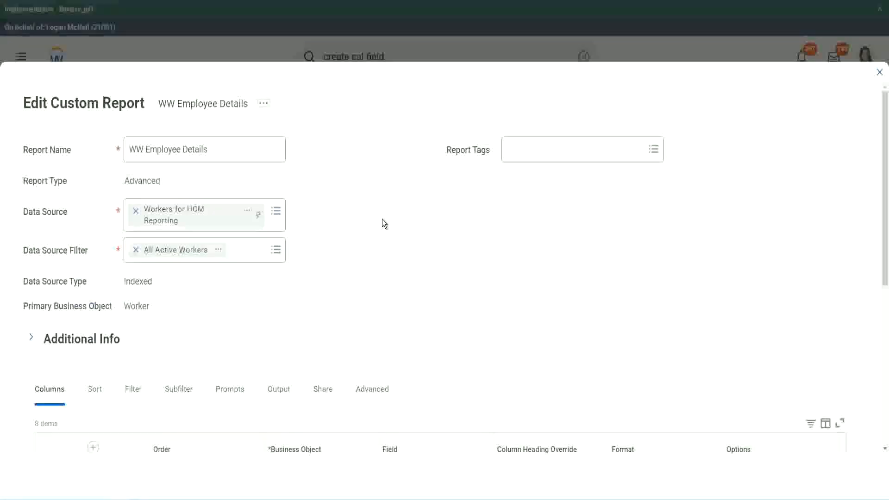
Step: Add a new Worker row after the Experience Bands column in the report's column list
scroll(382, 219, "down", 8)
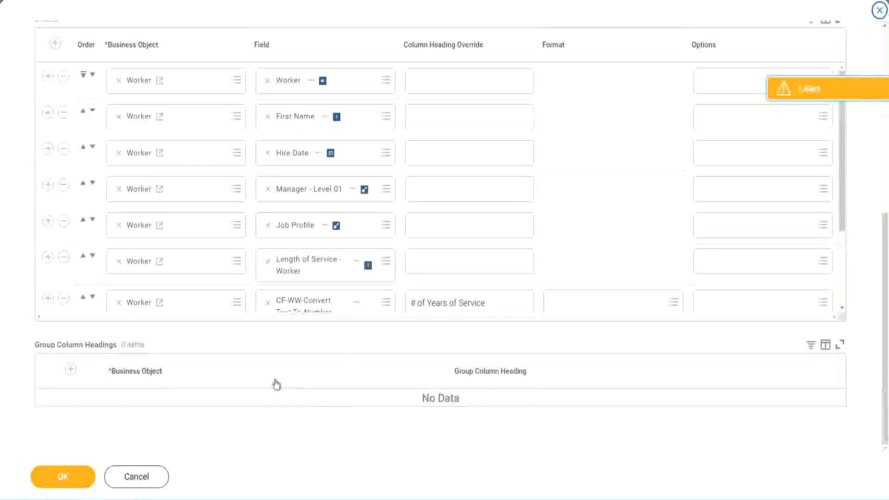
scroll(162, 254, "down", 3)
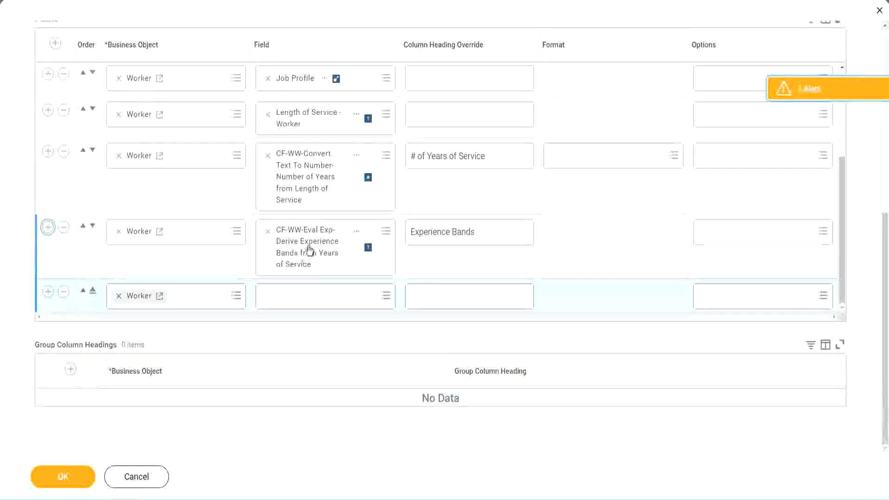
right_click(308, 252)
left_click(335, 300)
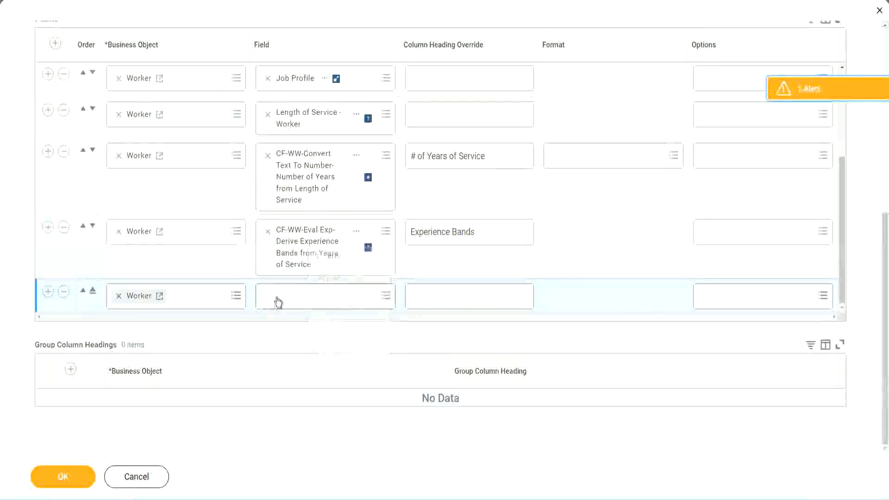
Step: Search for "CF-WW-Eval Exp Band" and assign CF-WW-Eval Exp Band-Determine Experience Bands from Years of Service to the new row's field
left_click(331, 302)
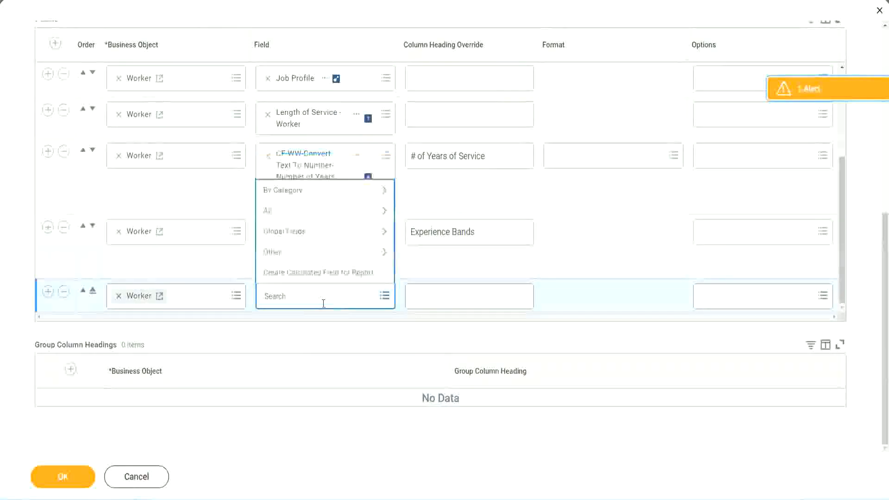
type("CF-WW-Eval Experience Bands from Years of Service")
key("ctrl+a")
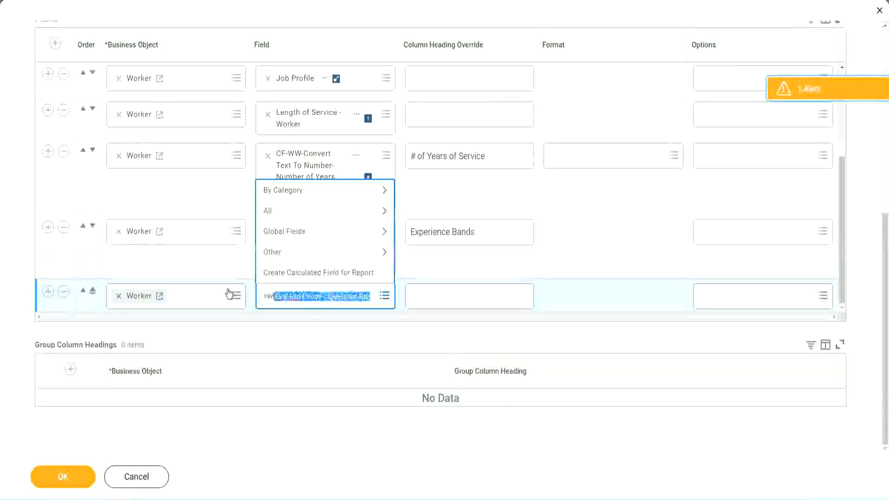
key("Return")
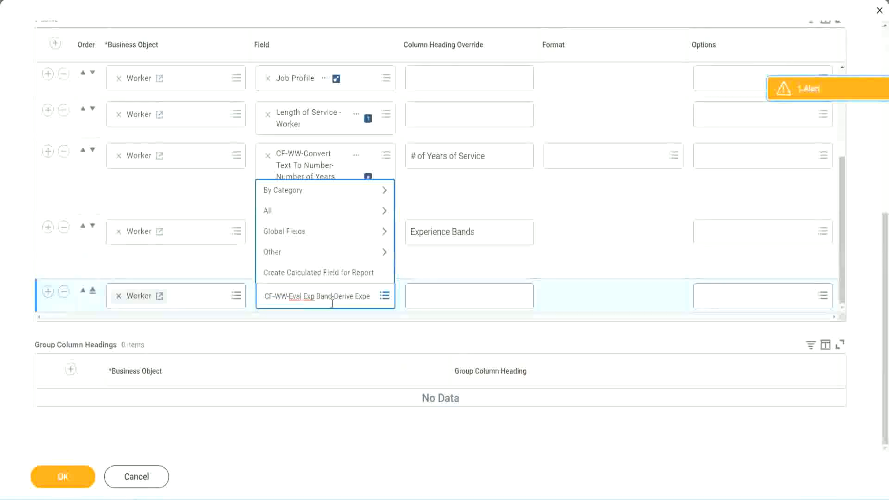
left_click(332, 297)
key("BackSpace")
key("ctrl+Delete")
key("ctrl+Delete")
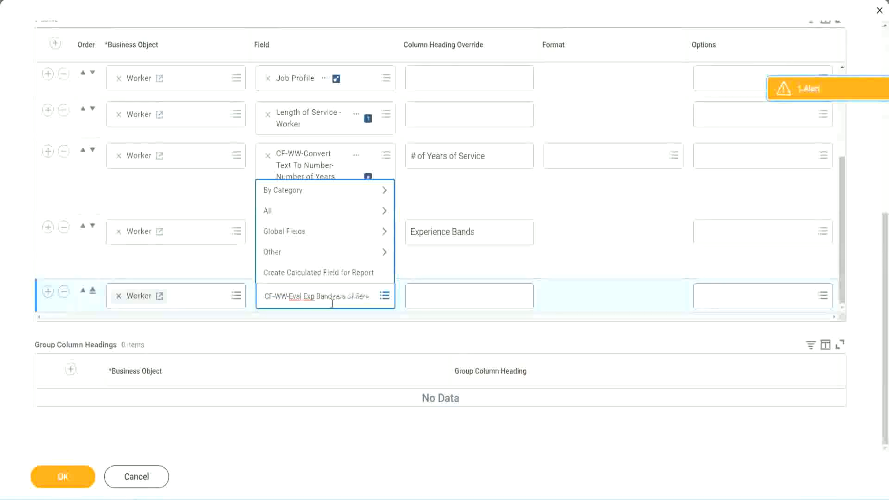
key("ctrl+Delete")
key("ctrl+Delete")
key("ctrl+Delete")
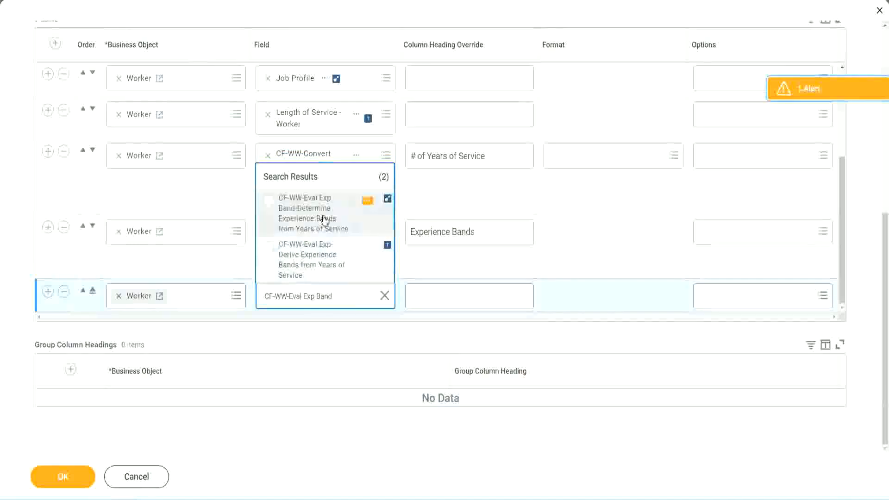
left_click(324, 218)
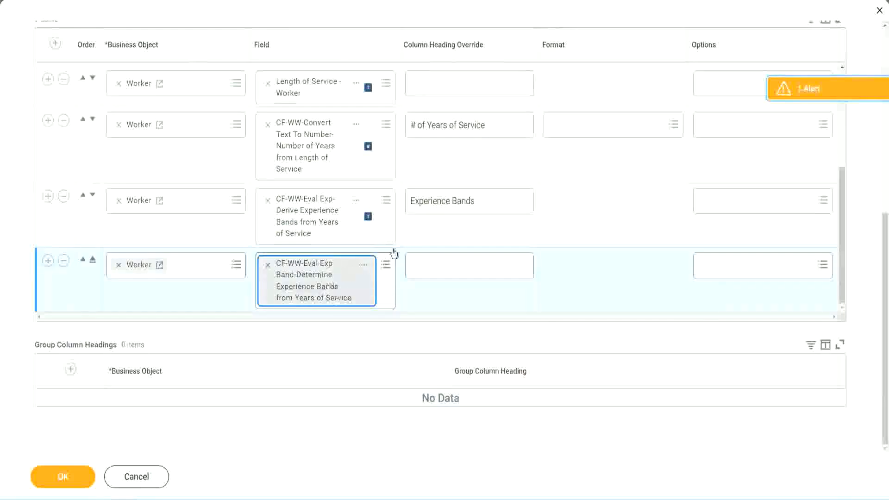
Step: Set the new row's column heading override to "Experience Bands (Eval Exp Bands)", reusing the text of the existing Experience Bands heading
left_click(490, 201)
key("ctrl+c")
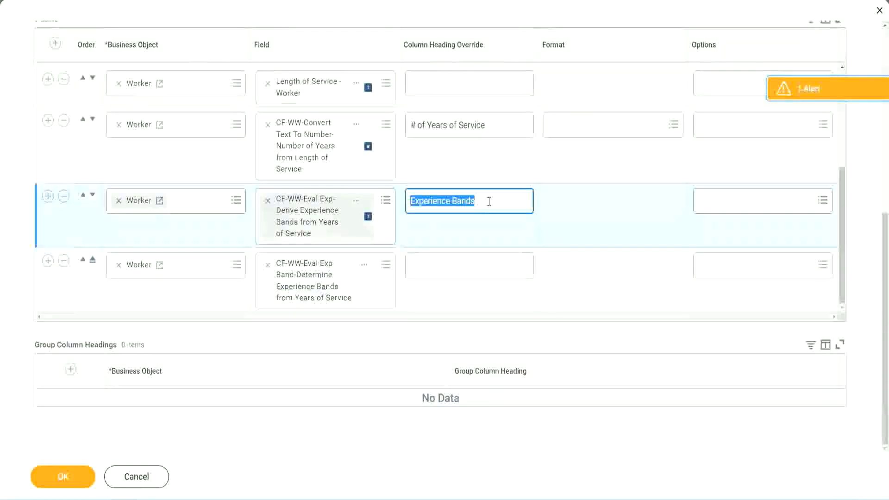
left_click(432, 265)
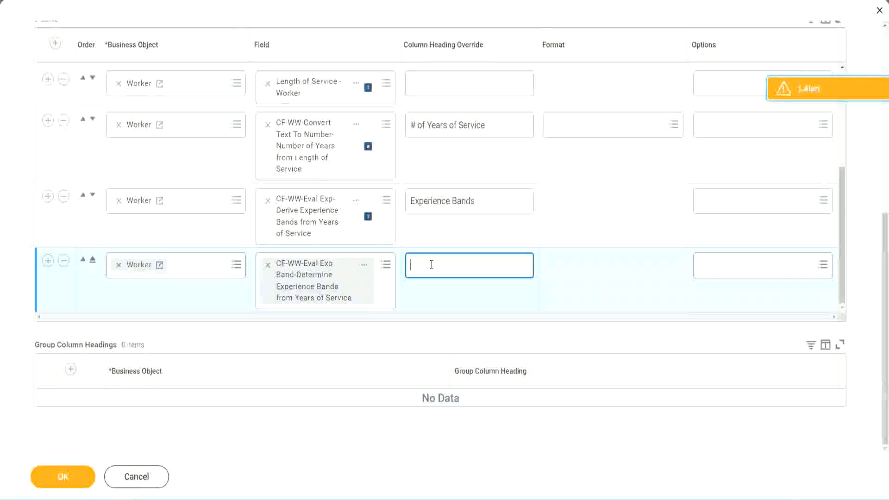
key("ctrl+v")
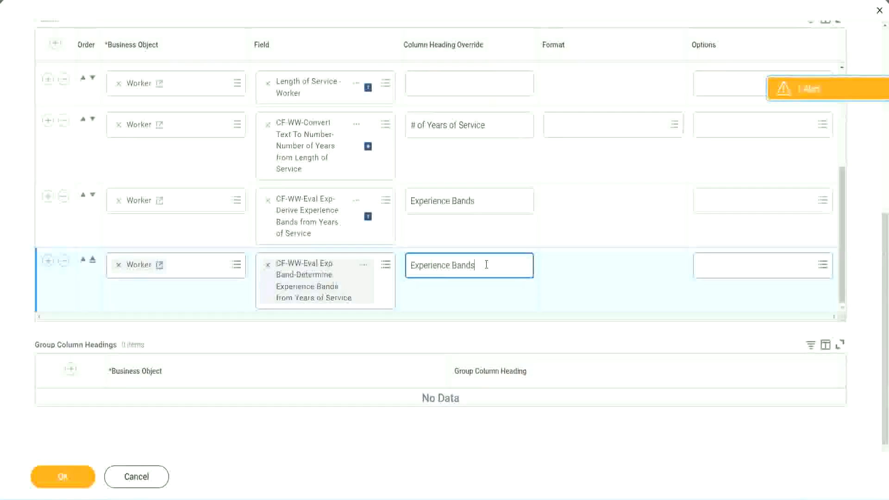
type("(")
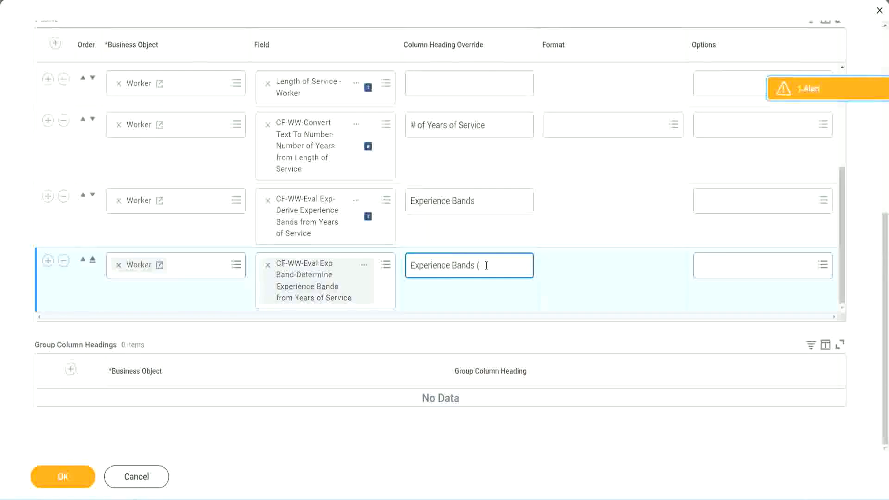
type("Eval Exp Bands)")
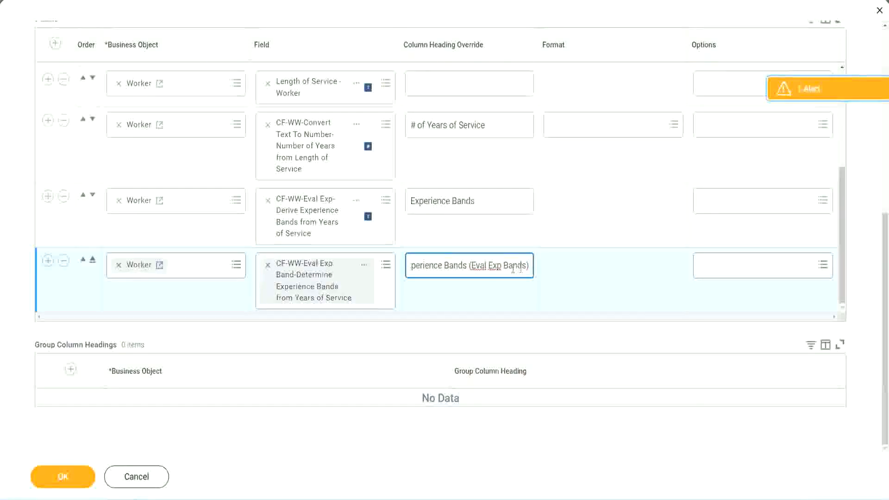
double_click(496, 266)
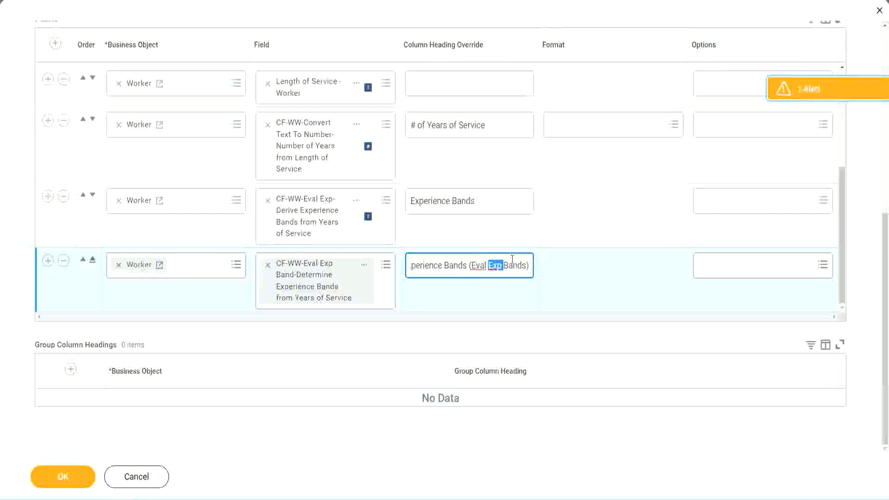
left_click(513, 262)
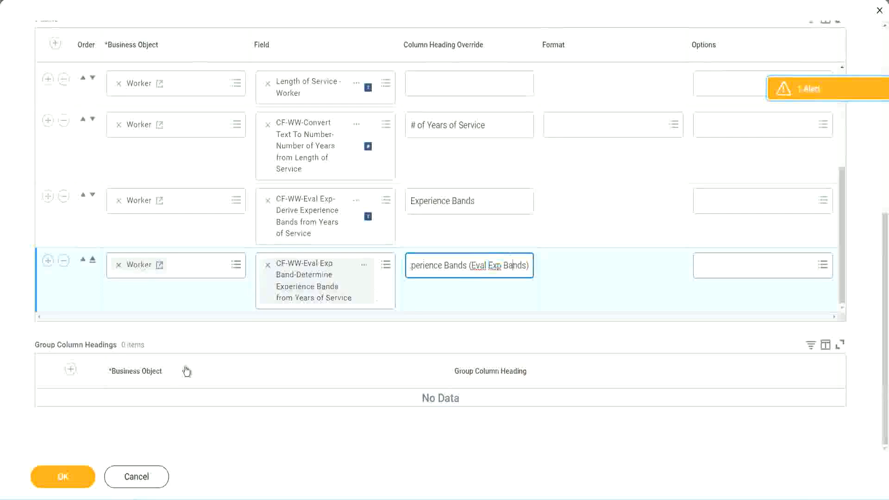
Step: Save the column changes to the WW Employee Details report and run it
left_click(68, 479)
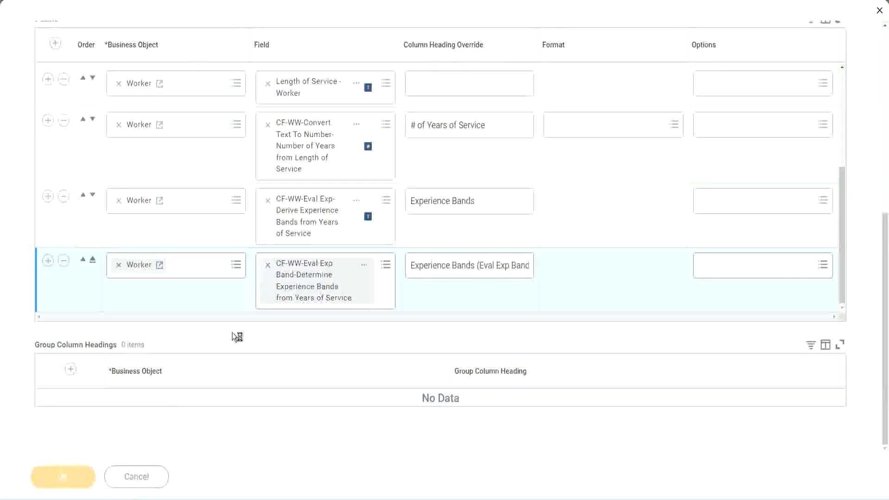
left_click(104, 472)
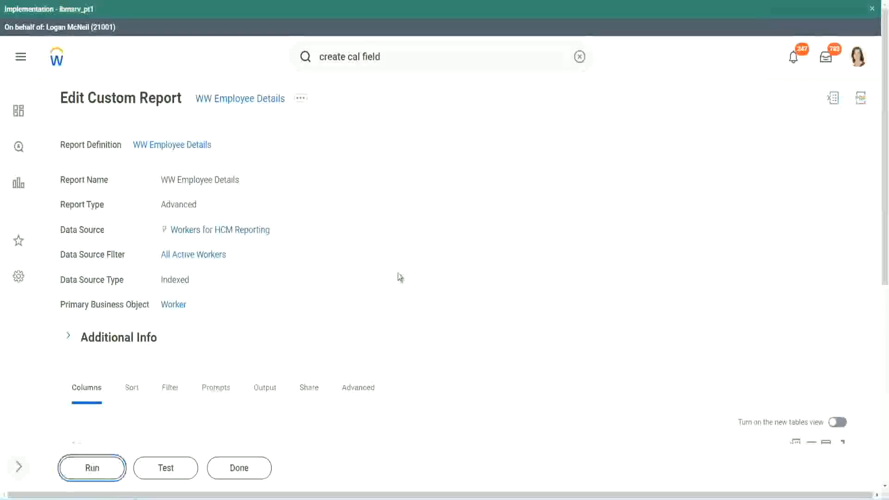